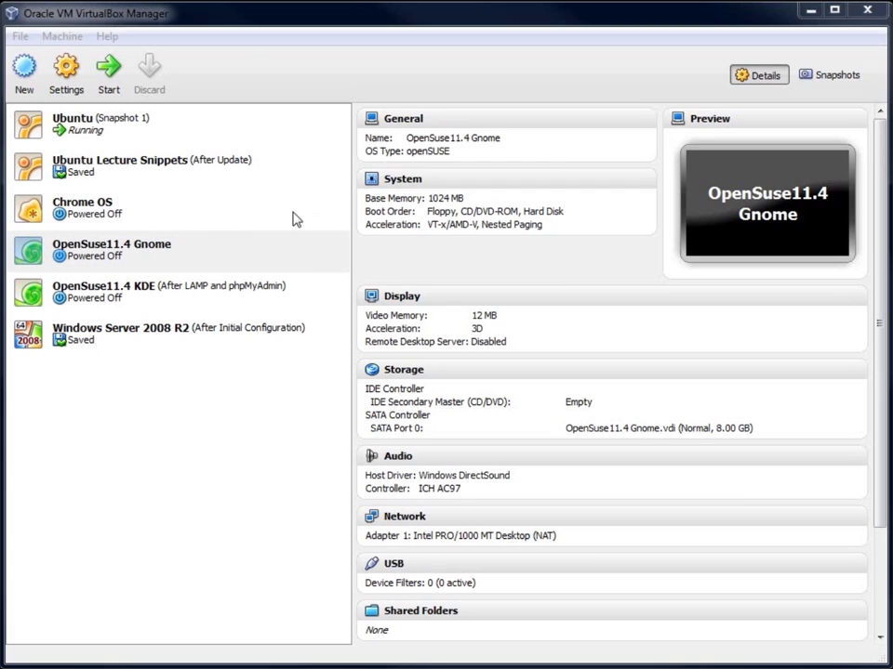
Step: Start a new virtual machine named Windows XP
click(26, 86)
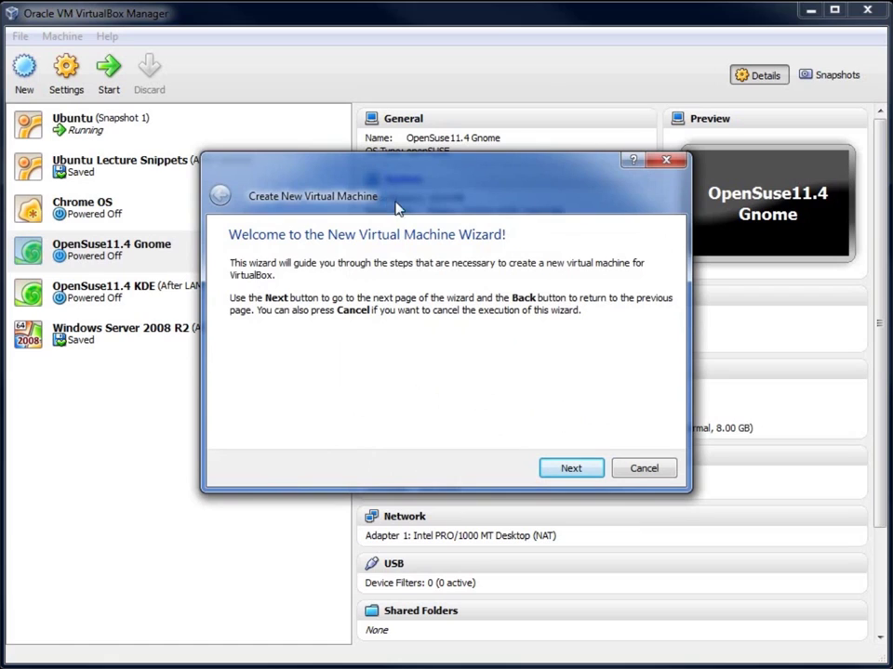
click(580, 473)
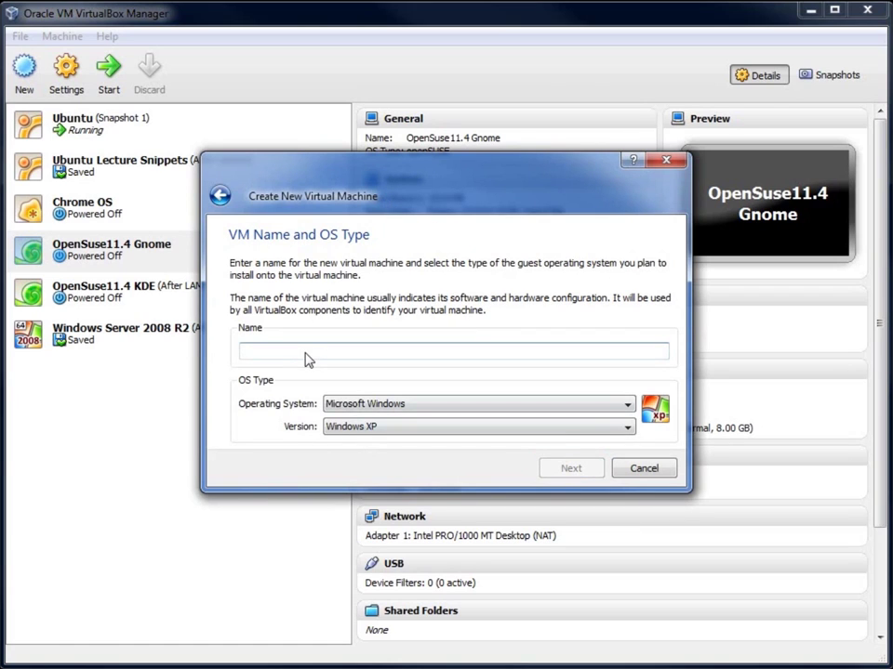
text(Windows XP)
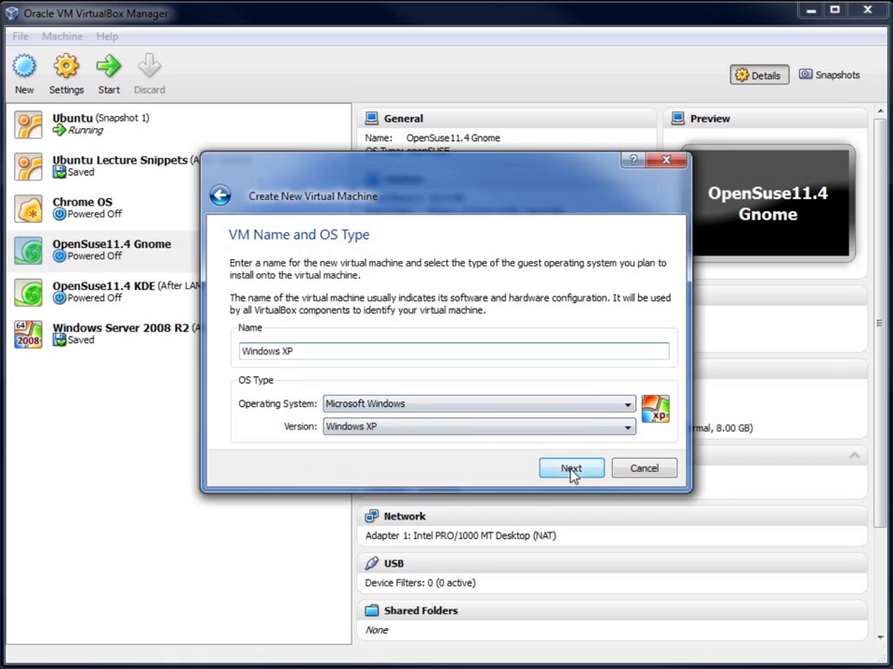
click(571, 470)
Step: Give the machine 512 MB of base memory and choose to create a new boot hard disk
double_click(629, 325)
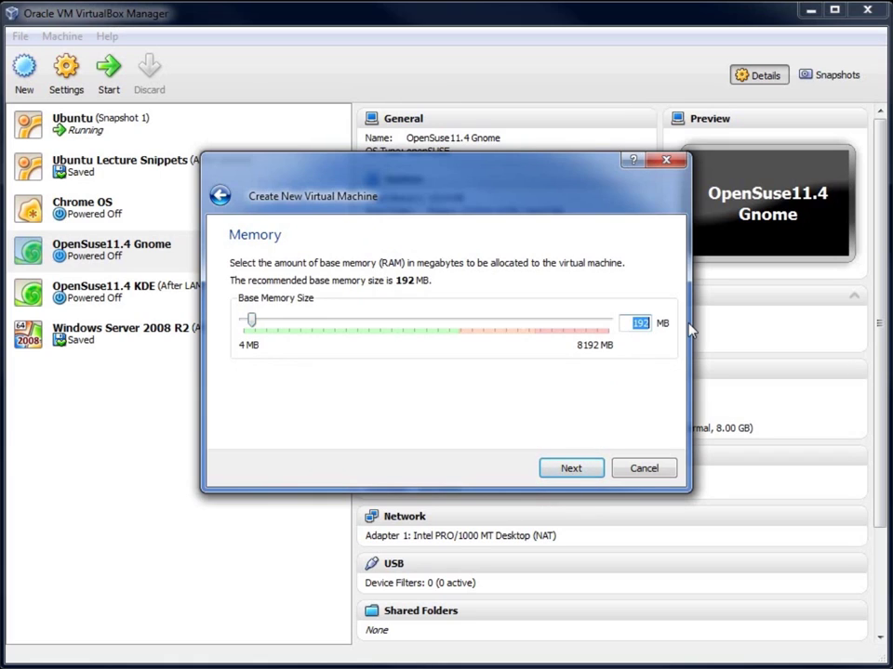
text(512)
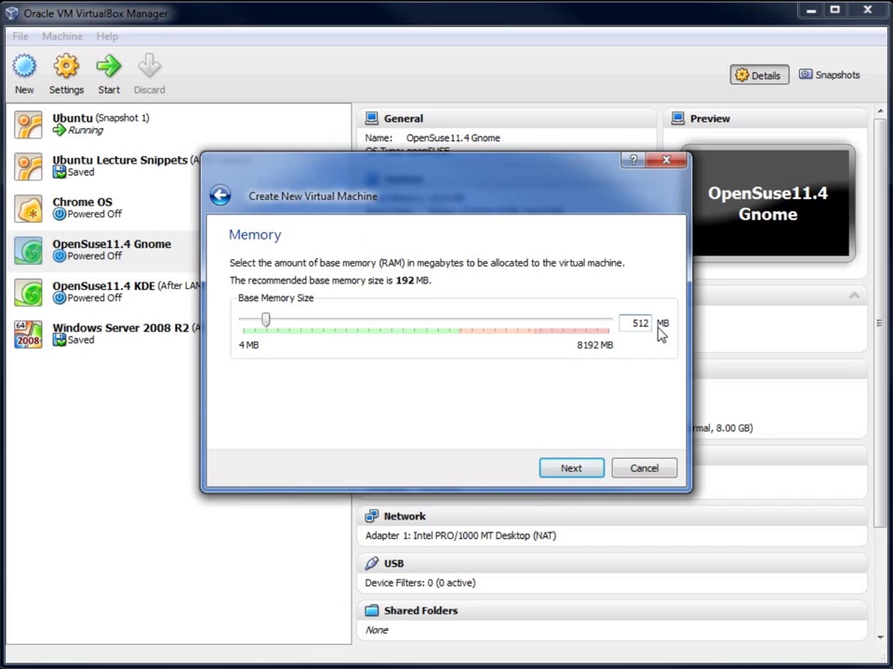
click(586, 474)
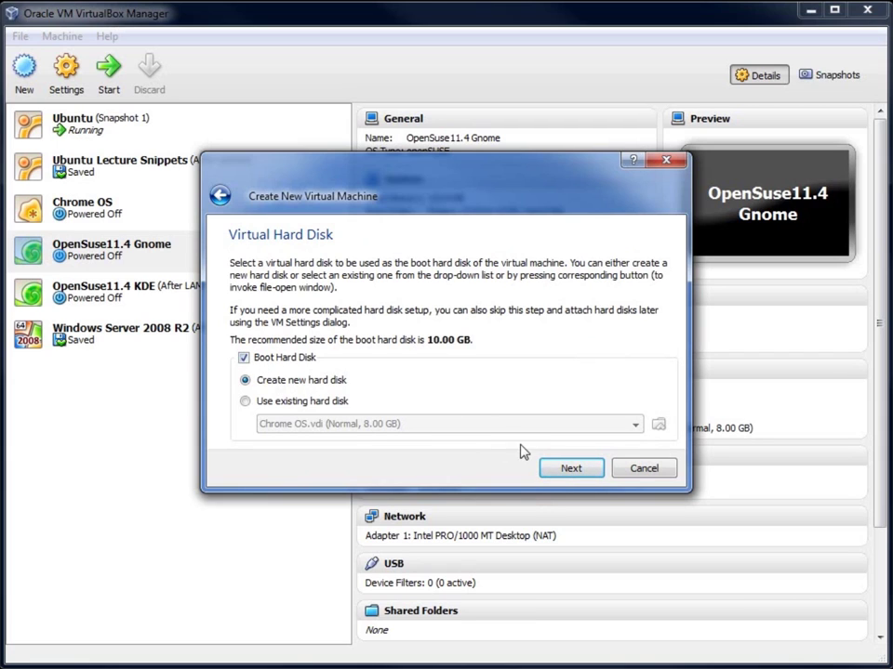
click(568, 471)
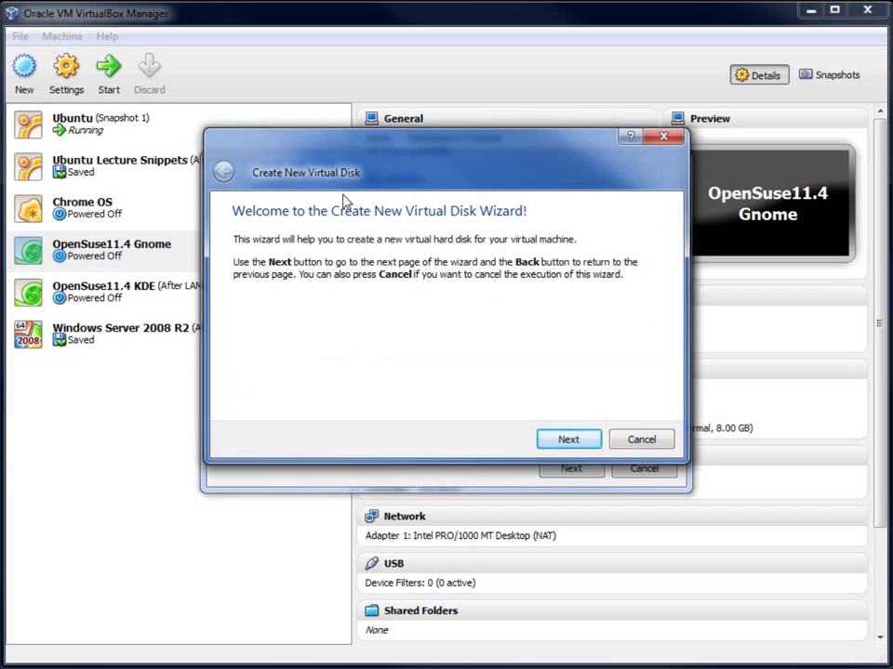
Step: Keep dynamically expanding storage and change the disk size from 10 GB to 15 GB
click(569, 441)
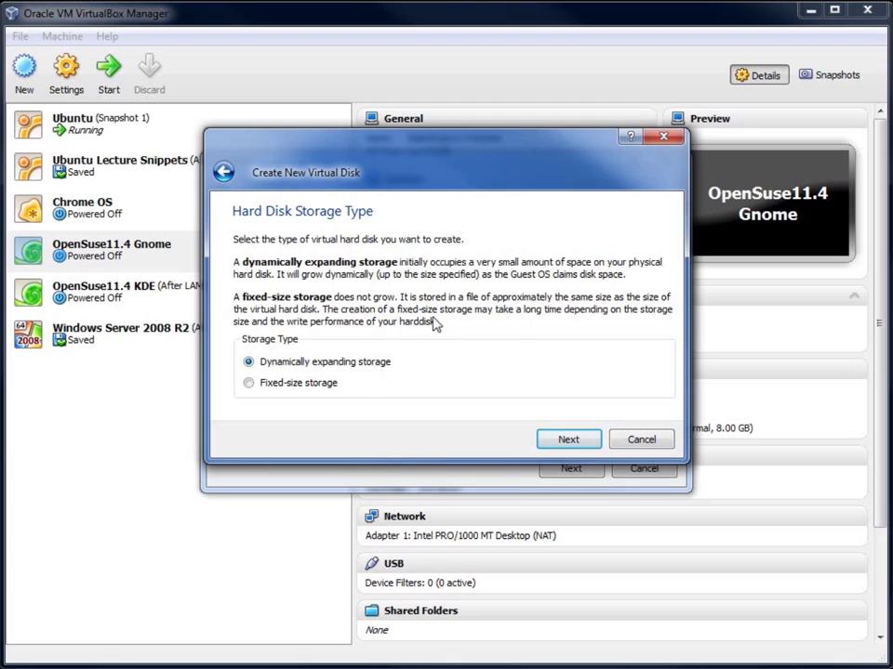
click(565, 437)
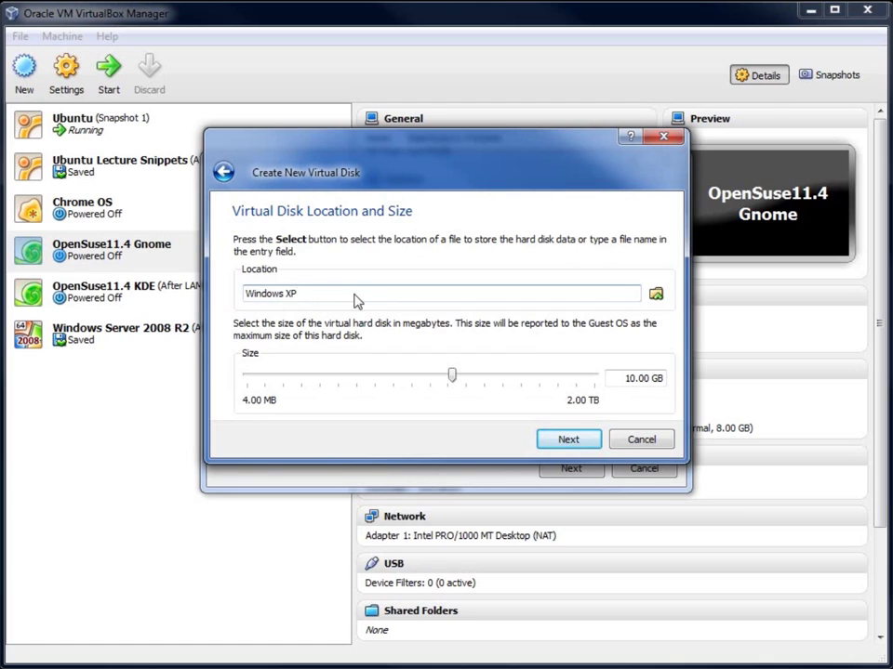
mouse_move(548, 389)
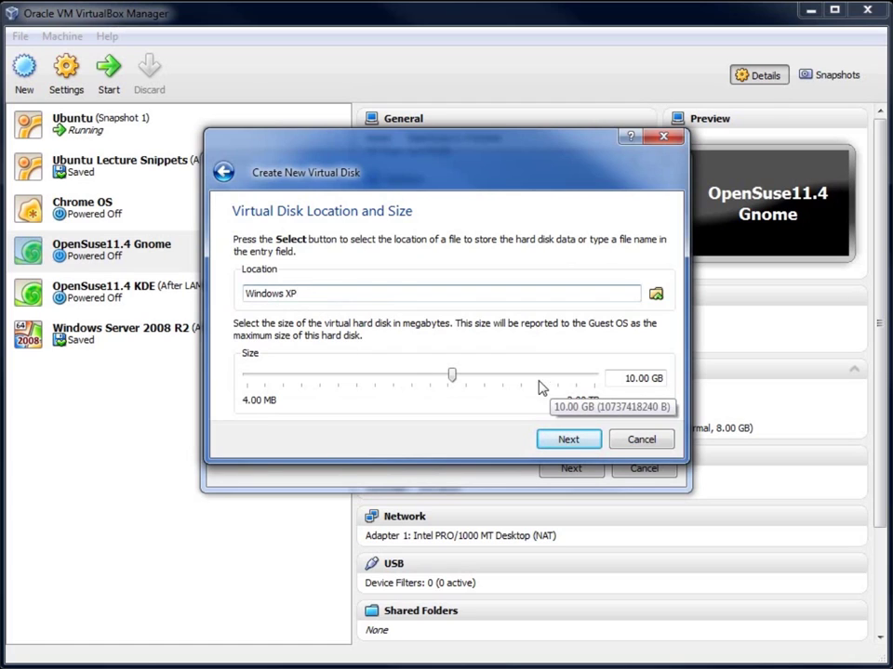
click(635, 382)
key(BackSpace)
text(5)
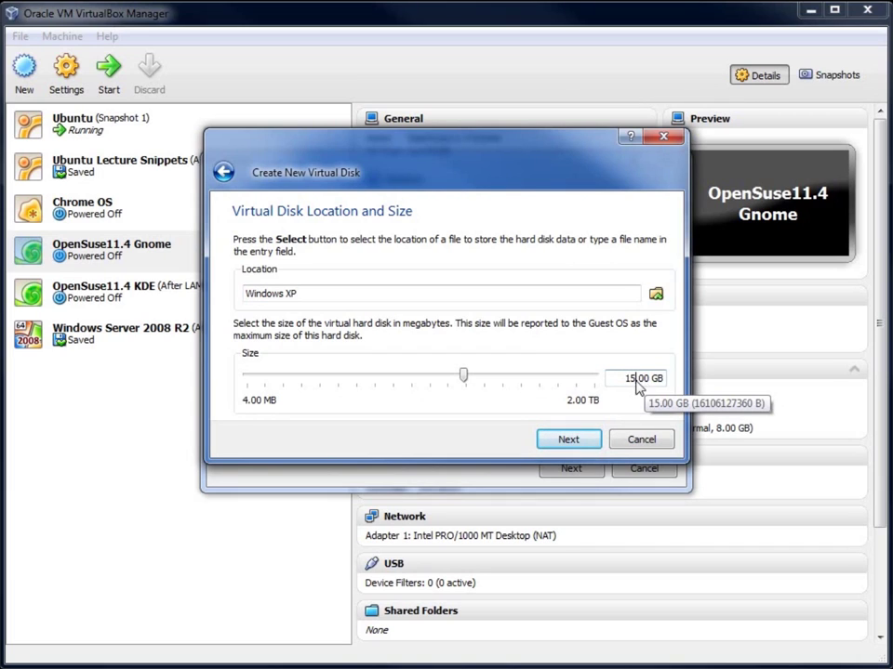
click(575, 444)
Step: Finish the 15 GB Windows XP.vdi disk and the machine, then start Windows XP
click(573, 444)
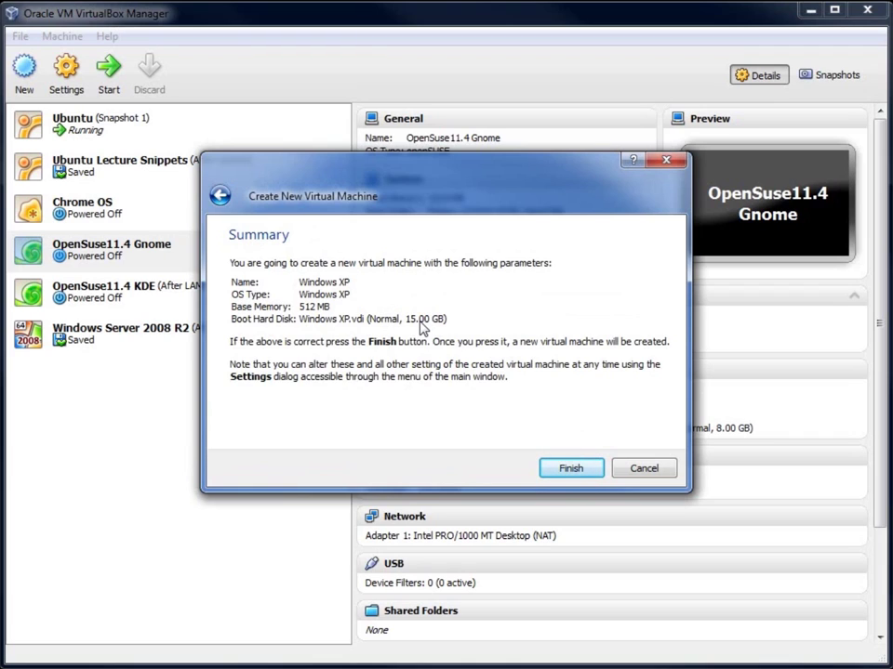
click(567, 471)
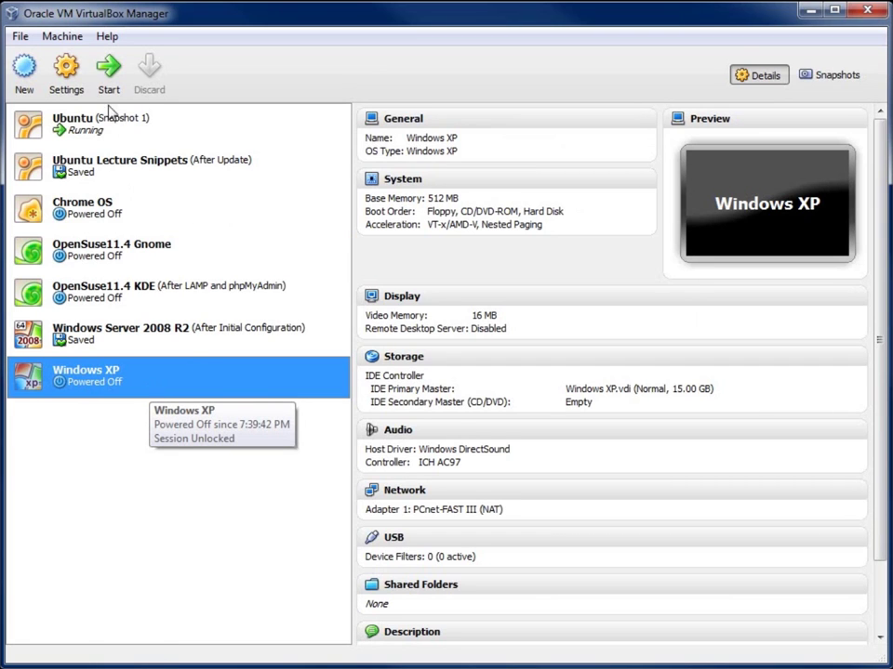
click(109, 67)
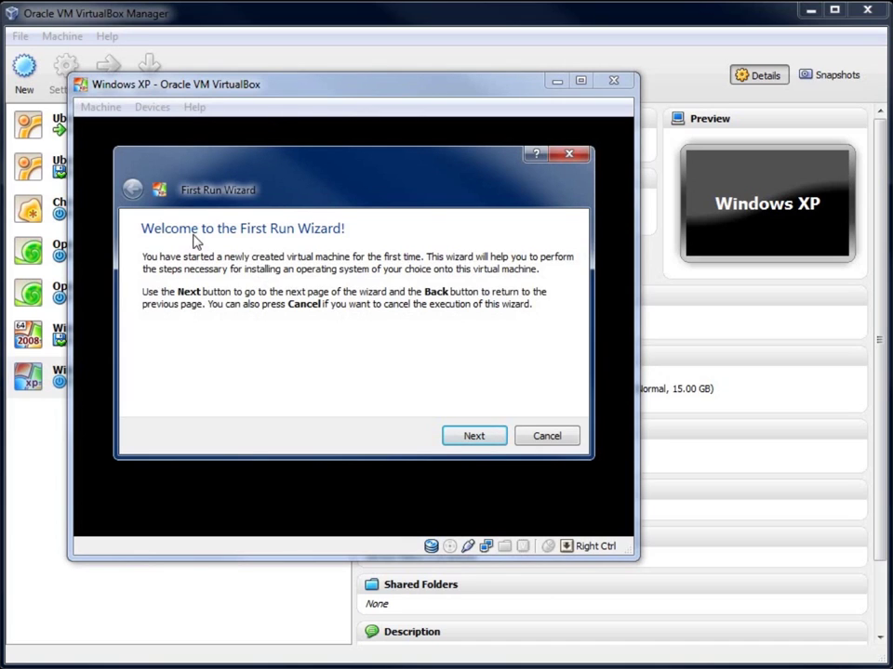
Step: Pick host drive D: as the First Run installation media and boot from it
click(464, 437)
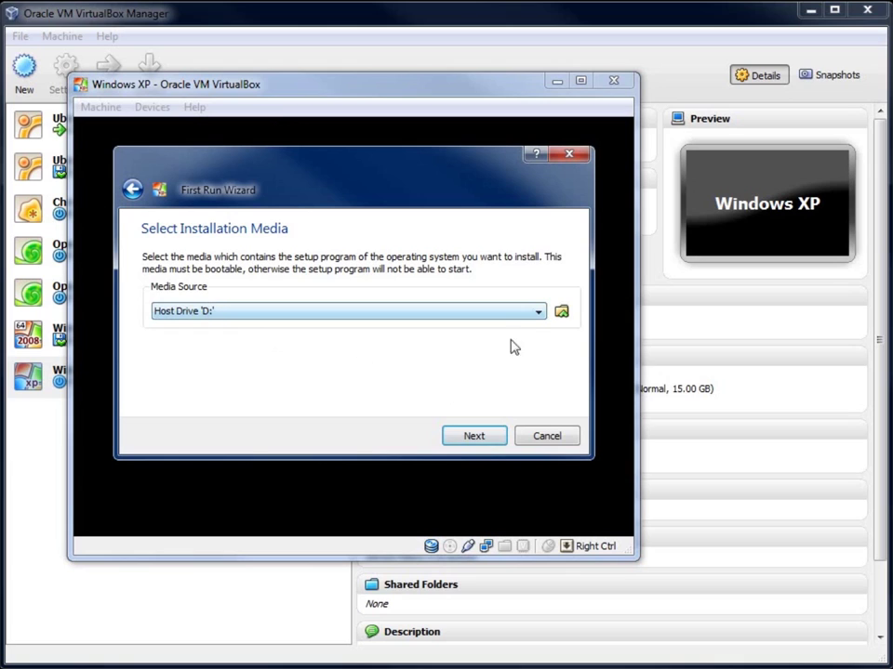
click(537, 314)
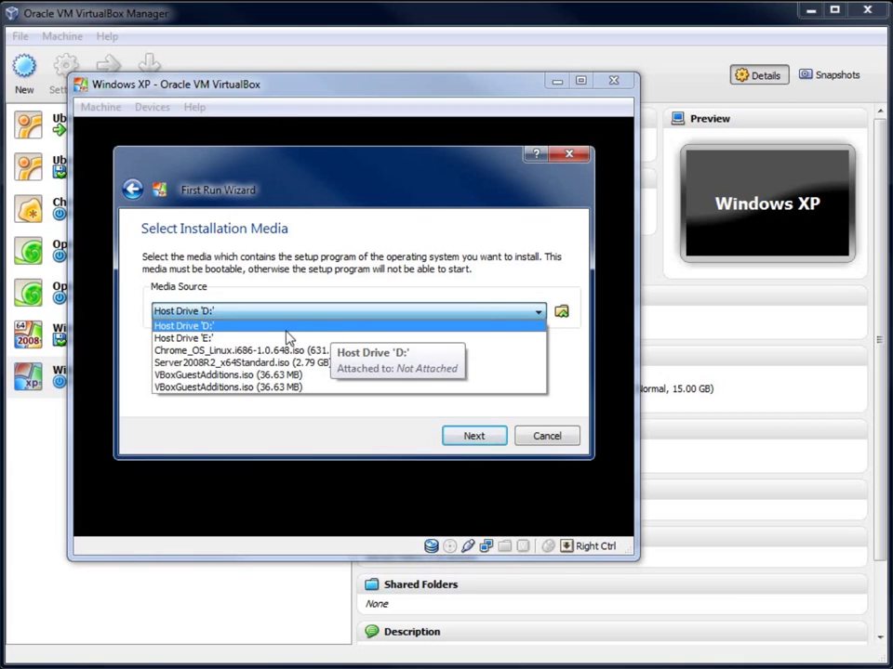
click(210, 328)
click(476, 437)
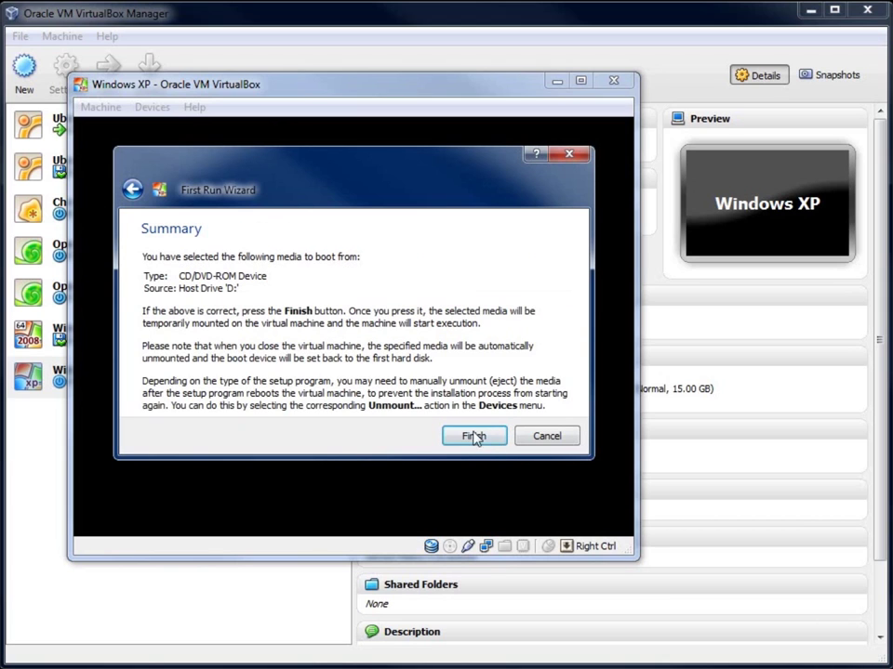
click(474, 437)
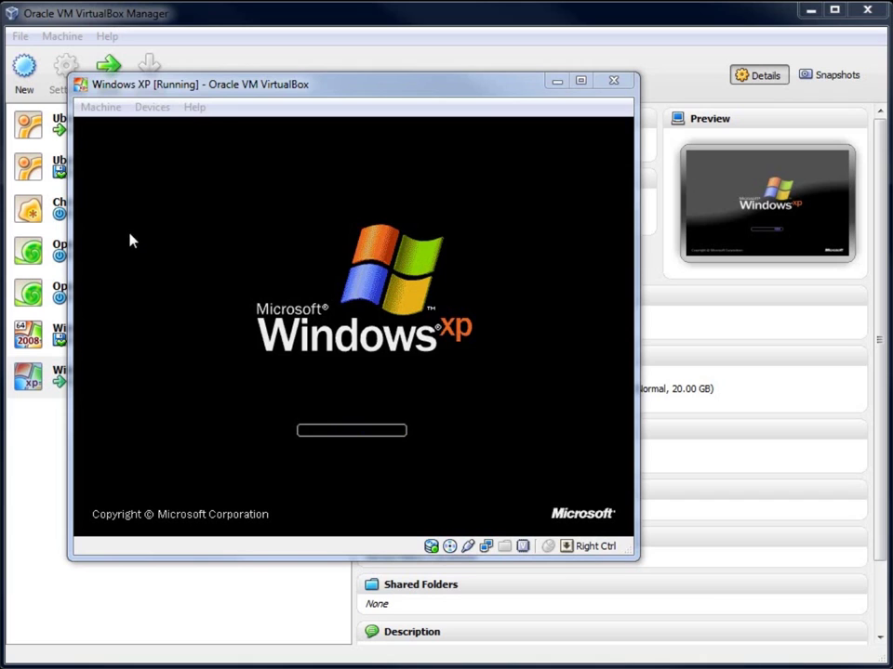
Step: Move the VM window aside and bring up the guest's Turn Off Computer options
drag(303, 89, 394, 90)
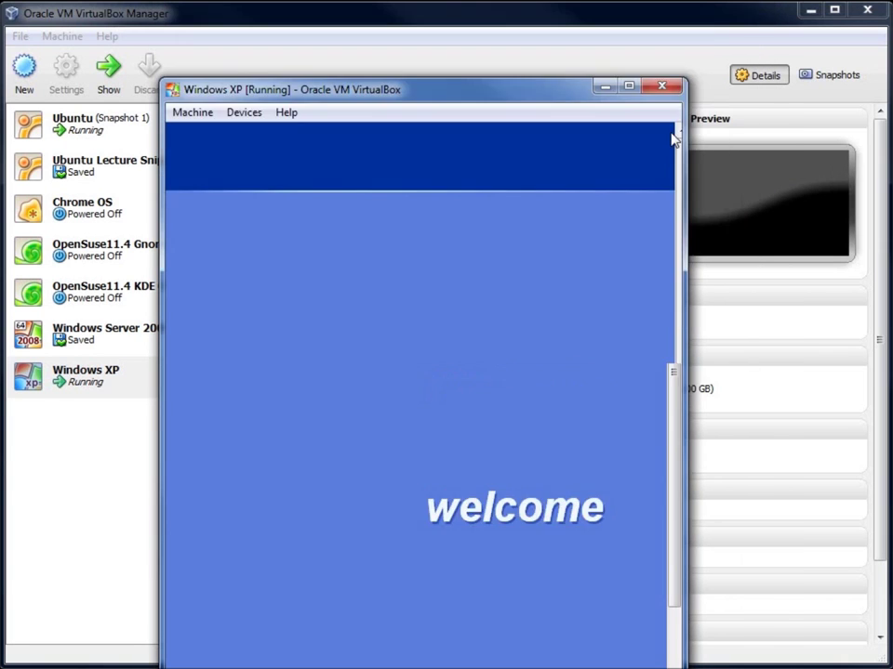
drag(542, 73, 552, 50)
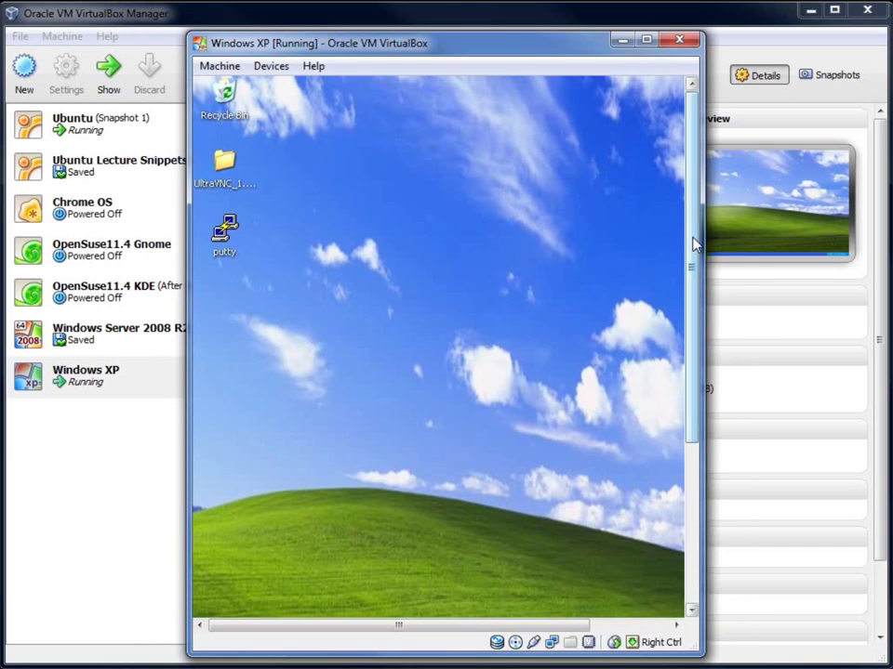
drag(693, 243, 415, 533)
click(228, 605)
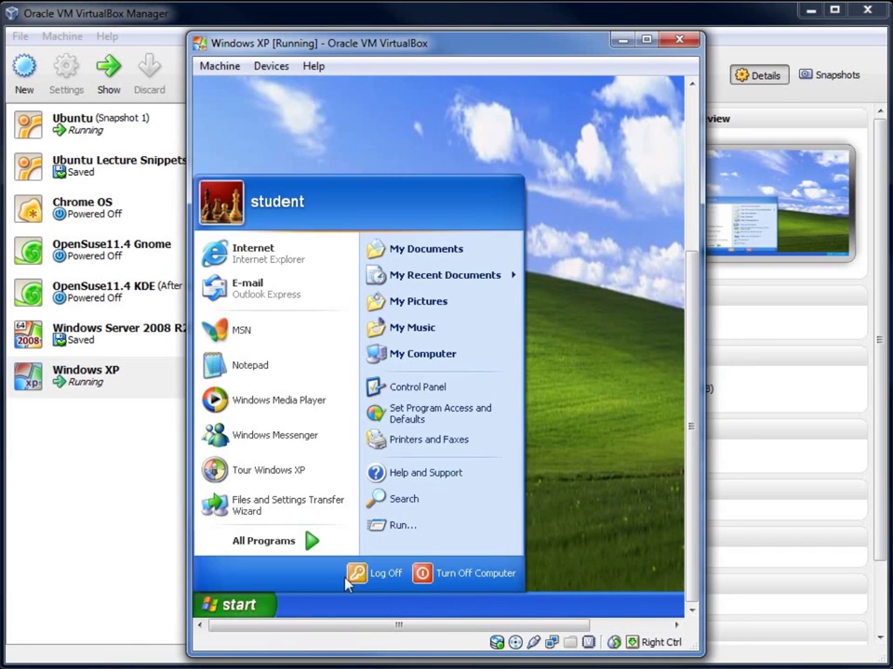
click(428, 573)
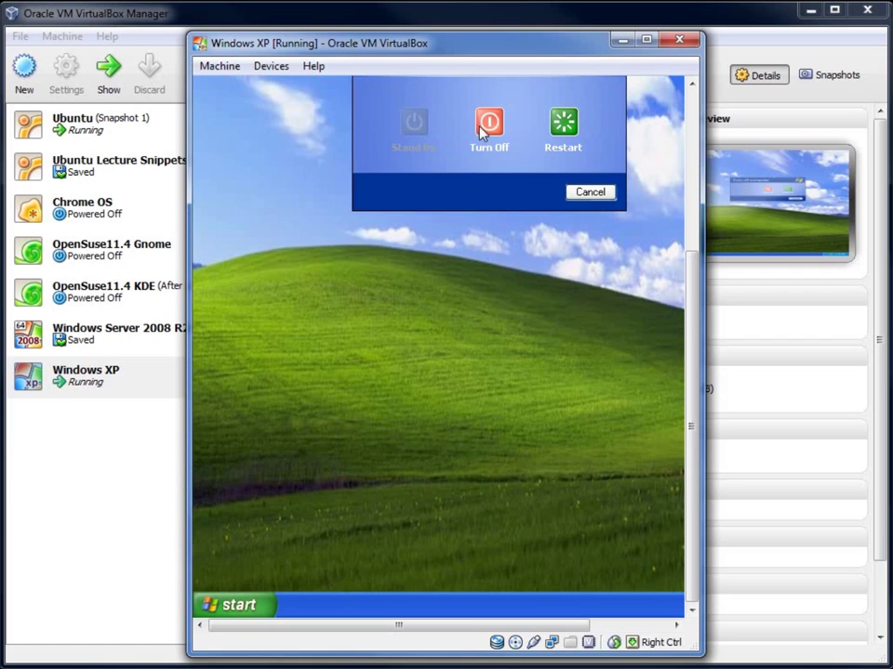
key(Escape)
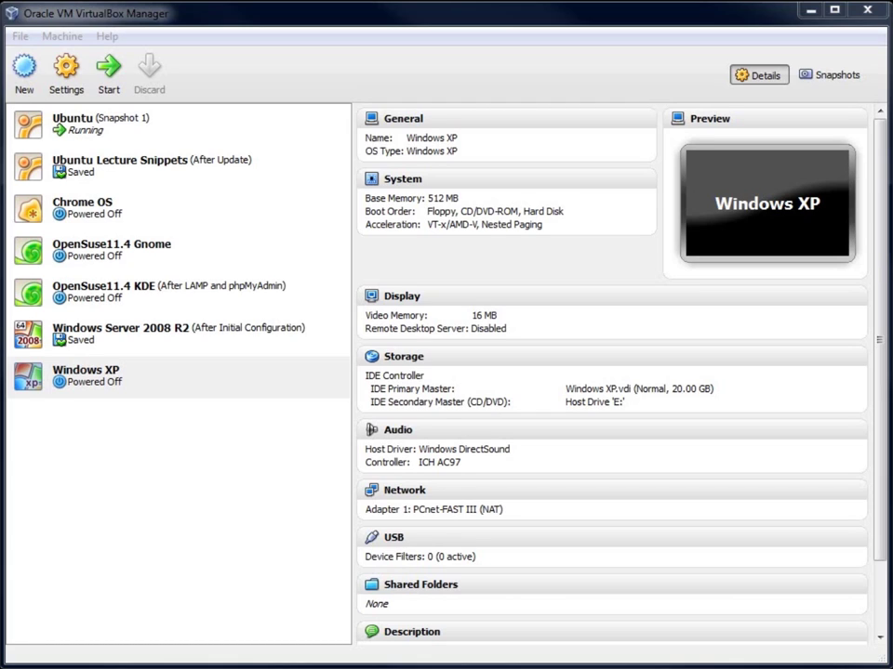
Step: In the Windows XP machine's Storage settings, add a hard disk to the IDE controller
click(72, 388)
click(67, 88)
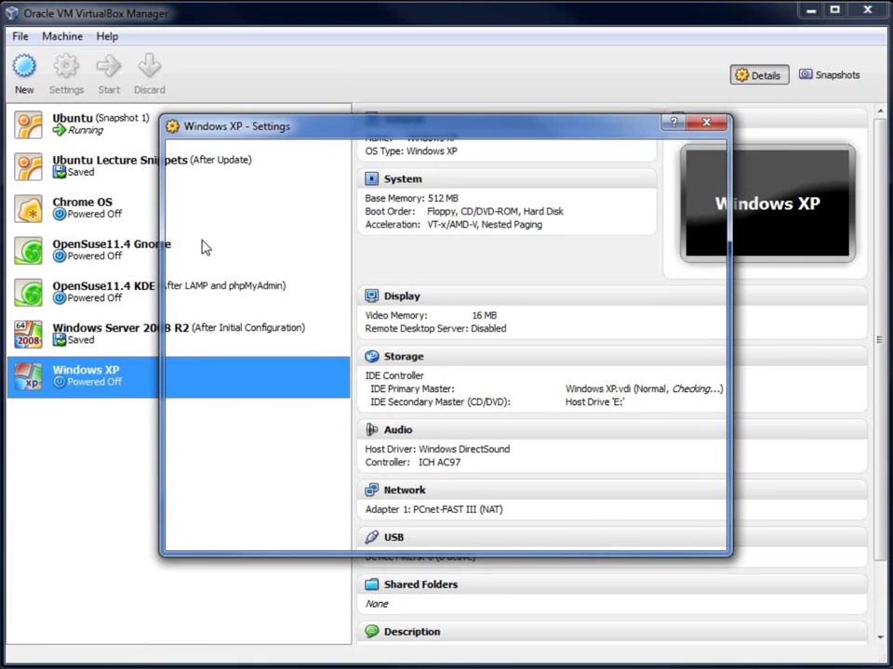
click(214, 223)
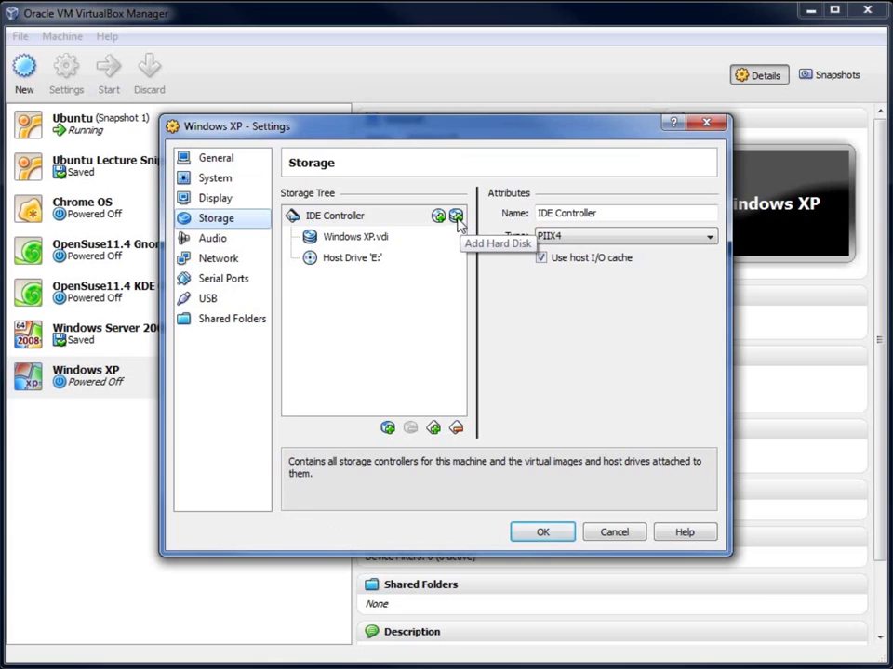
click(456, 216)
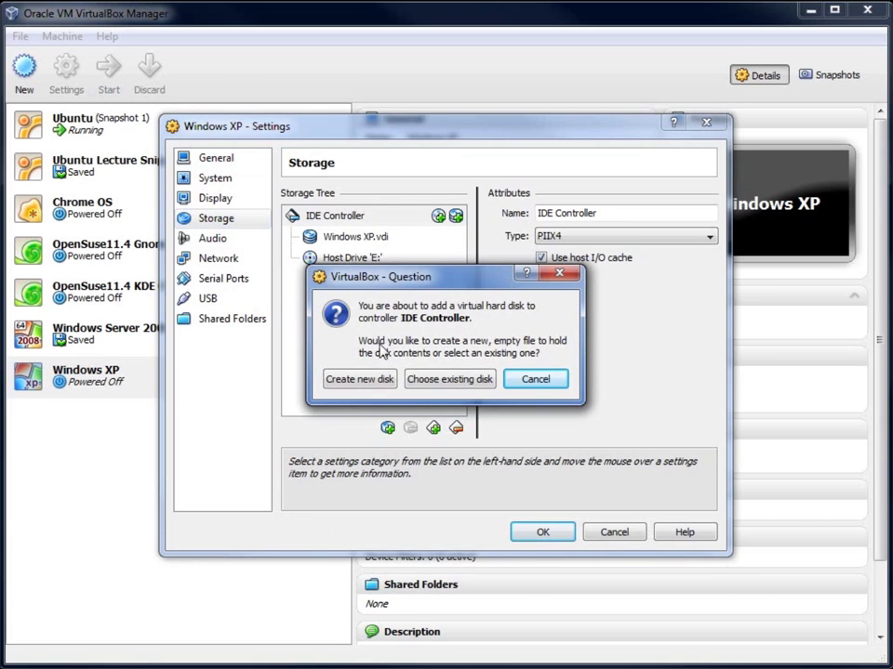
Step: Create a dynamically expanding 20 GB disk named Bactrack.vdi
click(362, 380)
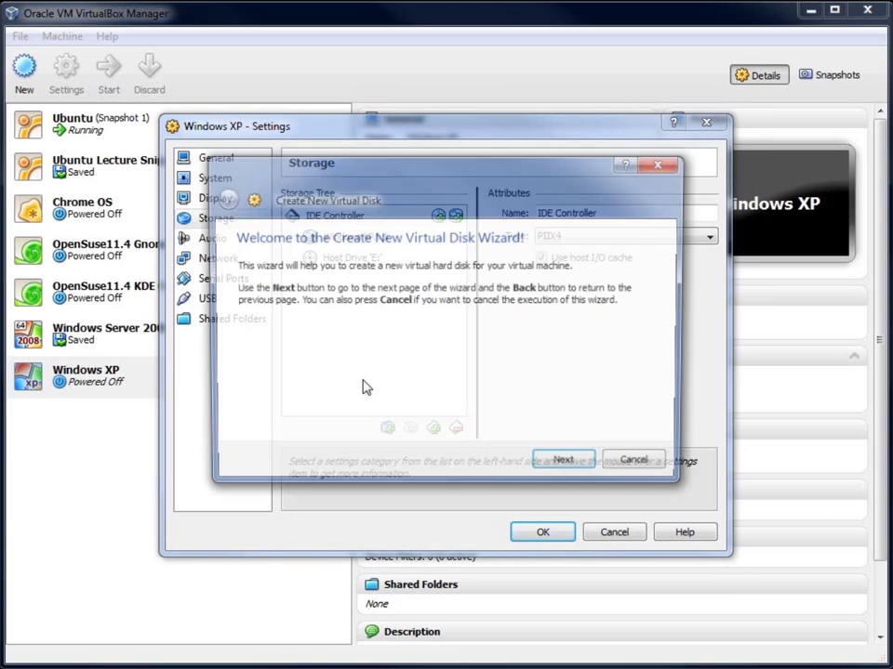
click(566, 468)
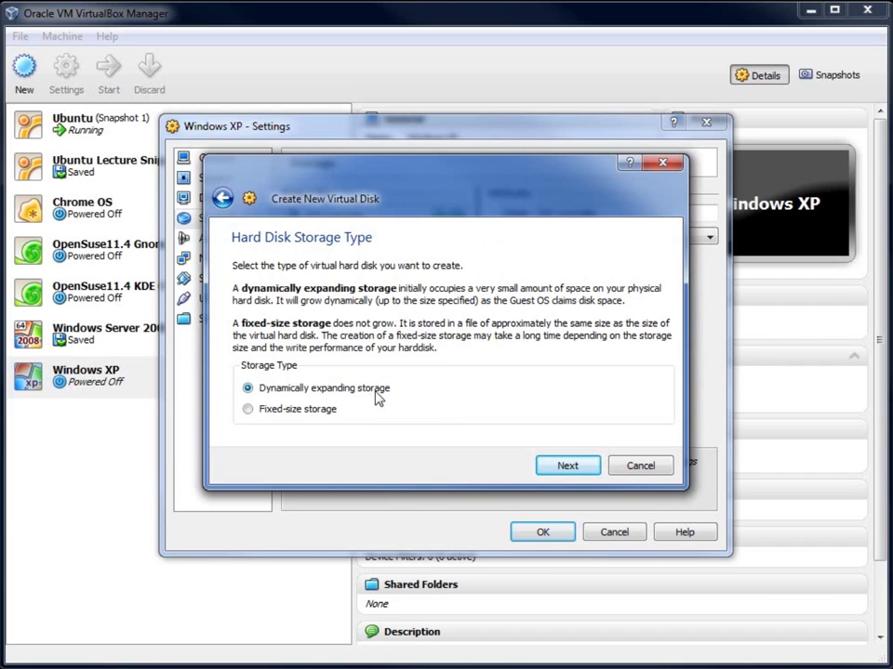
click(564, 466)
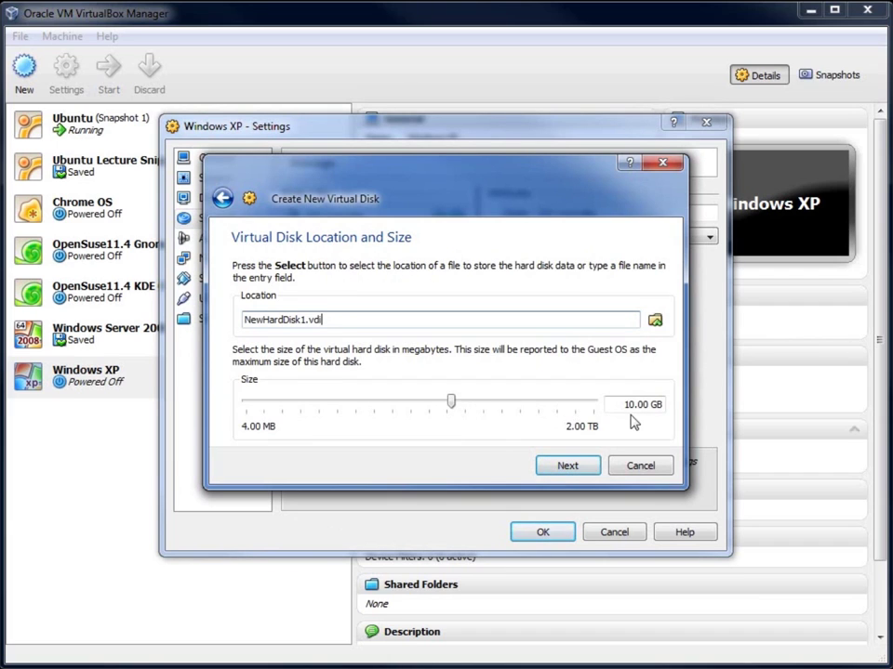
drag(633, 412, 622, 412)
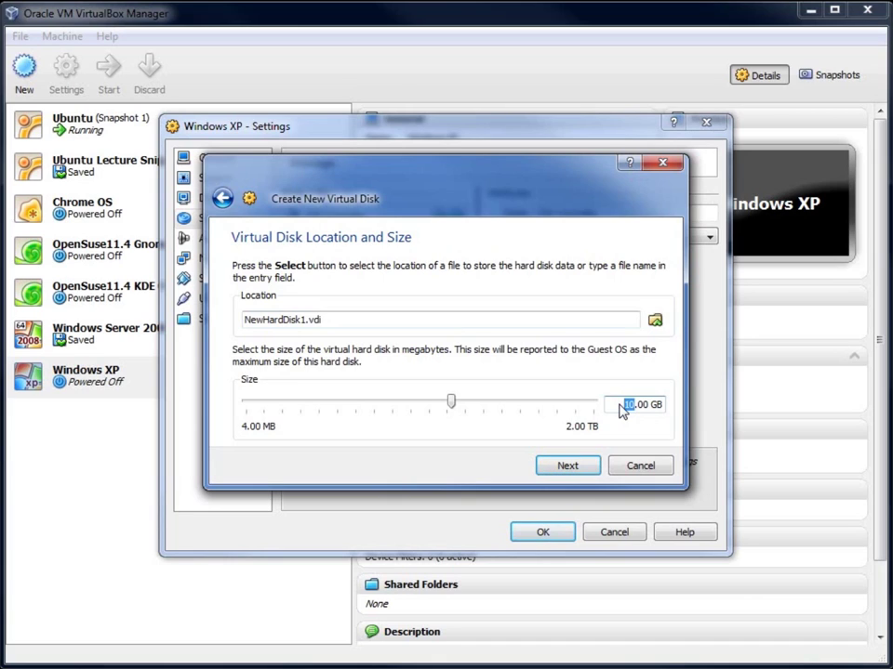
text(20)
drag(322, 320, 160, 300)
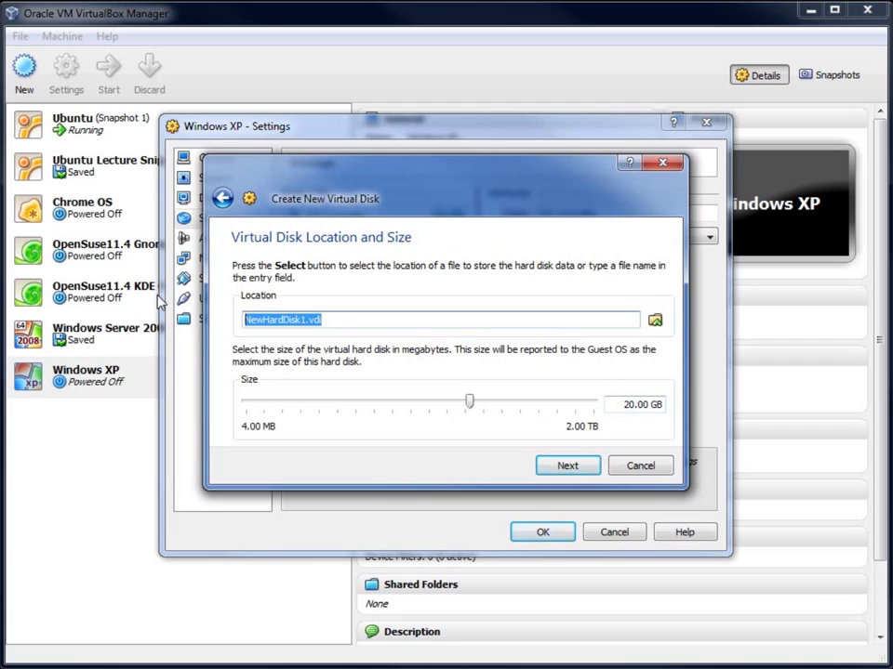
text(Bactrack)
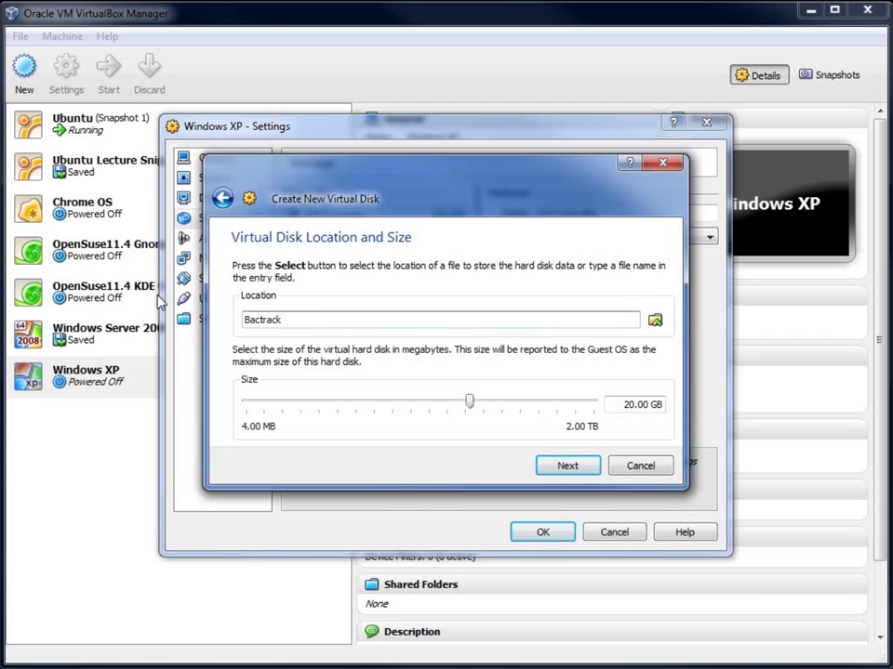
click(568, 465)
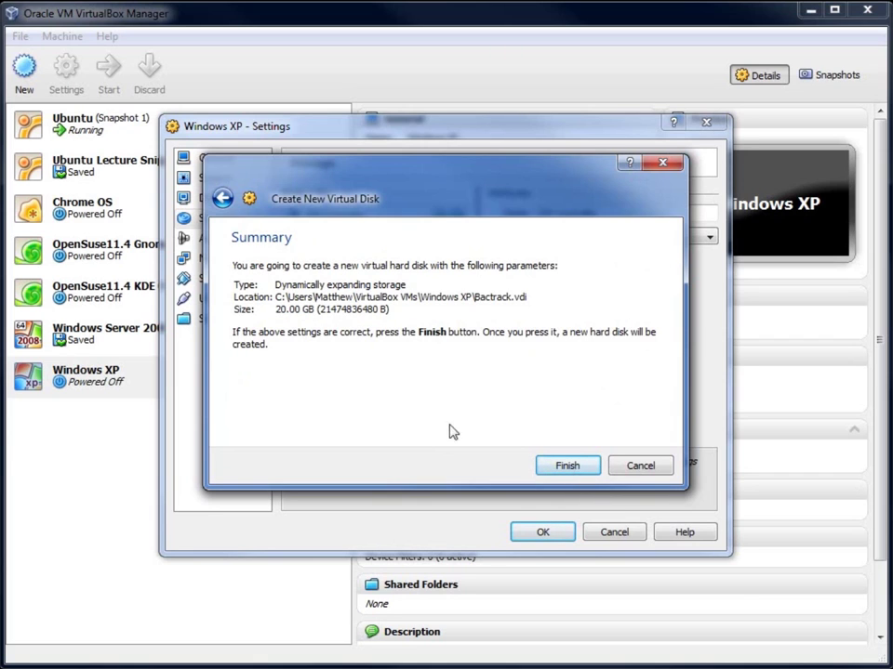
click(567, 467)
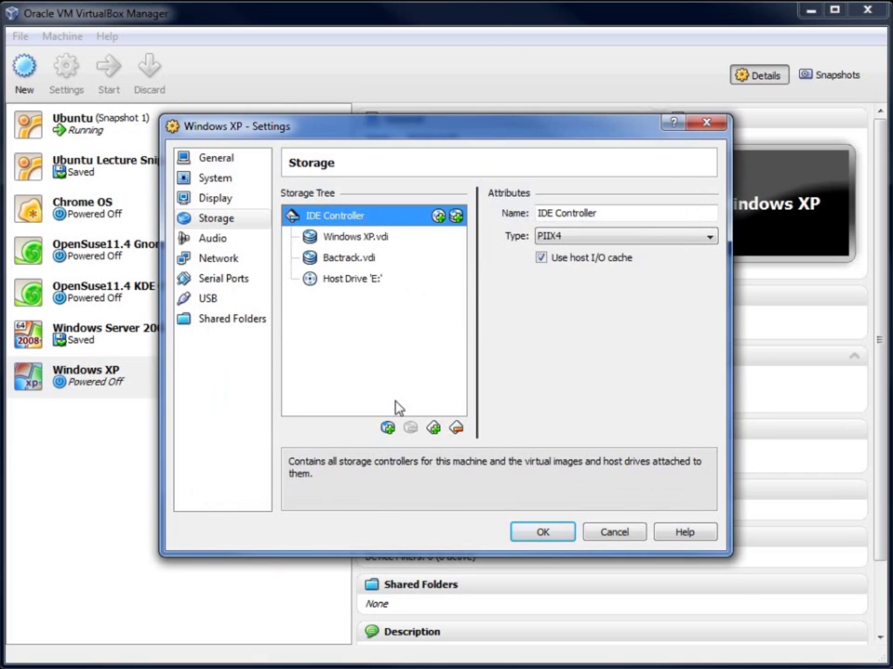
Step: Compare Bactrack.vdi and Windows XP.vdi details, then list the CD/DVD drive's disc choices
click(376, 240)
click(359, 258)
click(359, 245)
click(354, 261)
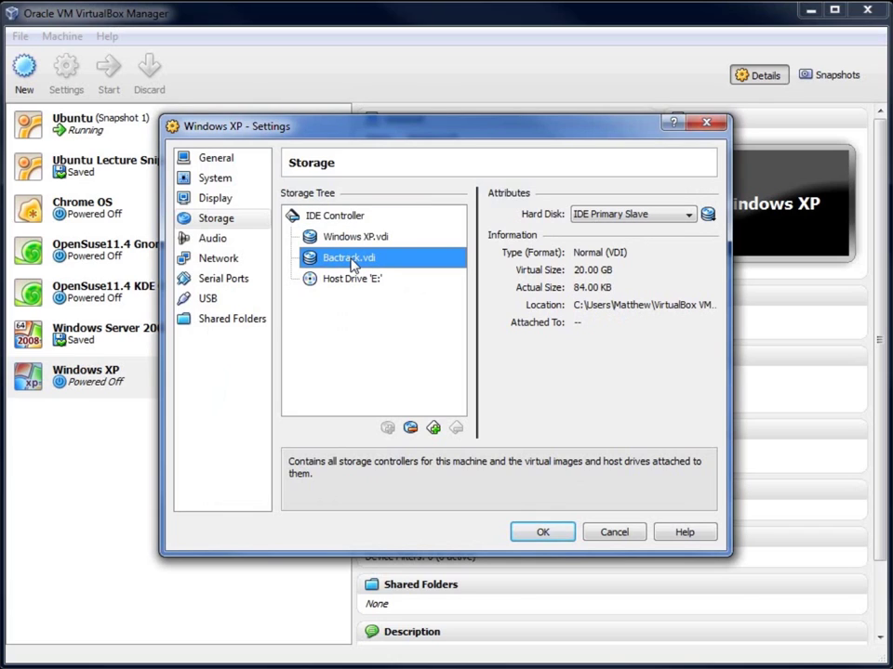
click(360, 239)
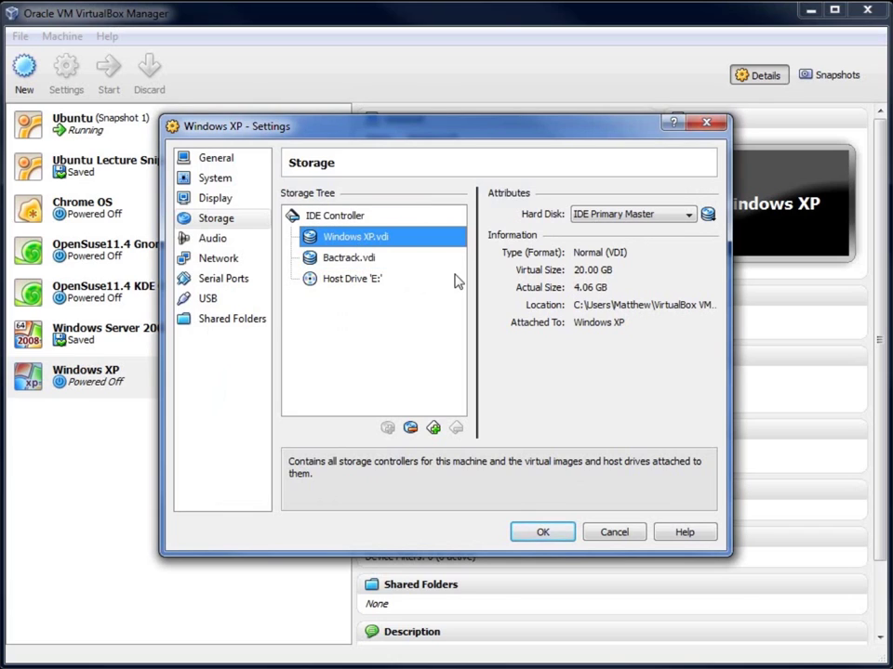
click(351, 258)
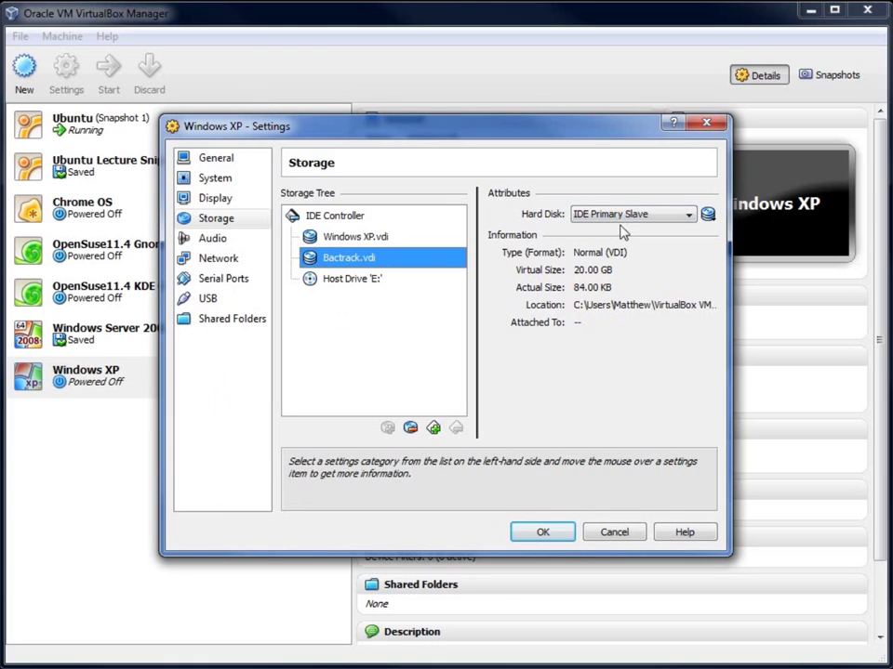
click(350, 282)
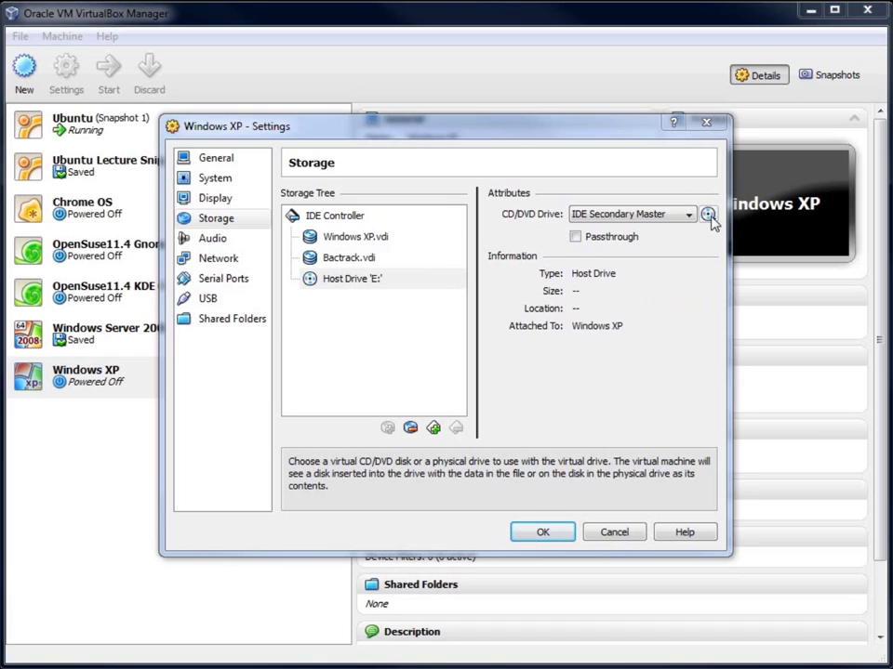
click(708, 216)
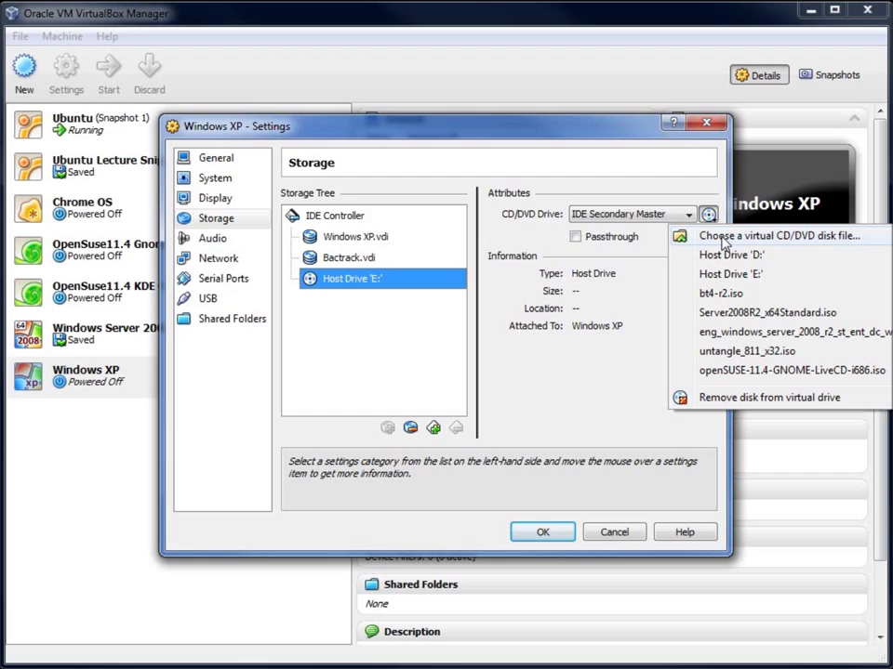
Step: Mount bt4-r2.iso from Downloads in the CD/DVD drive and save the settings
click(723, 238)
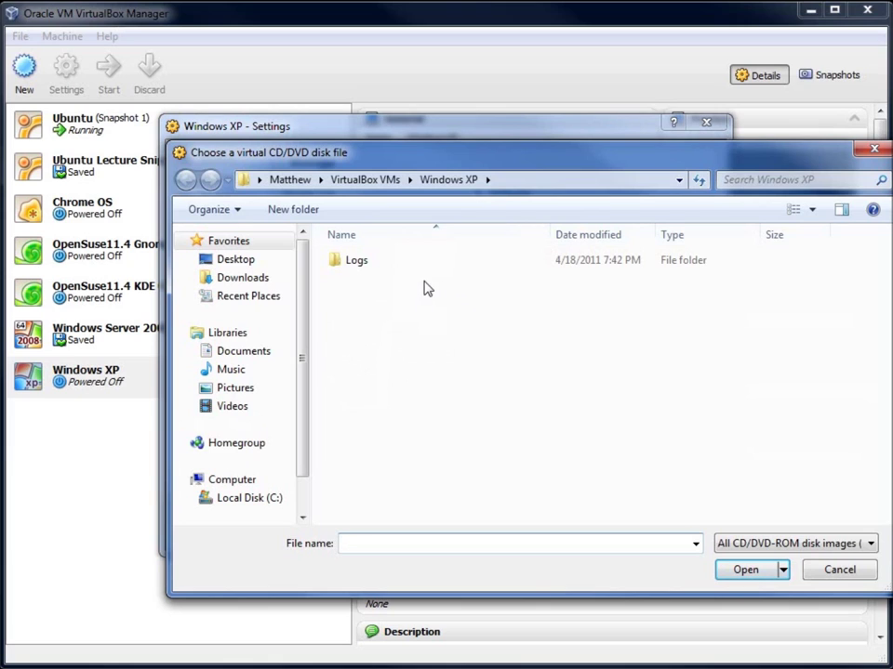
click(228, 241)
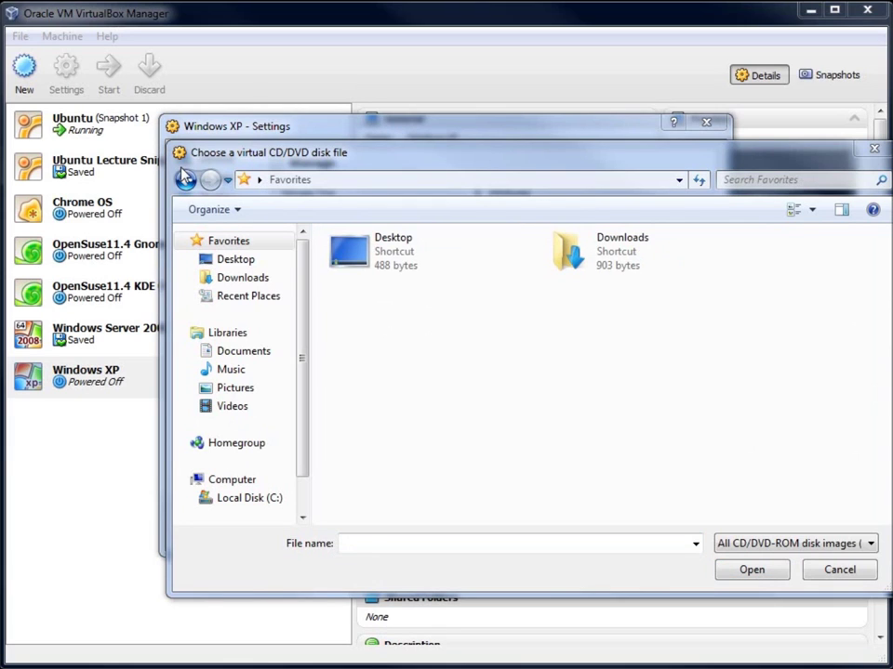
click(244, 278)
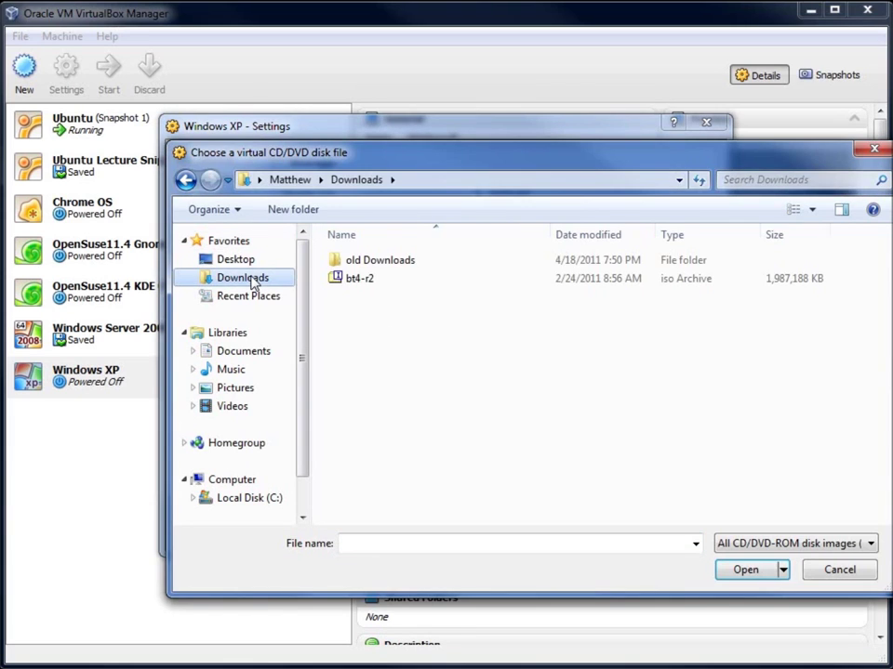
click(361, 290)
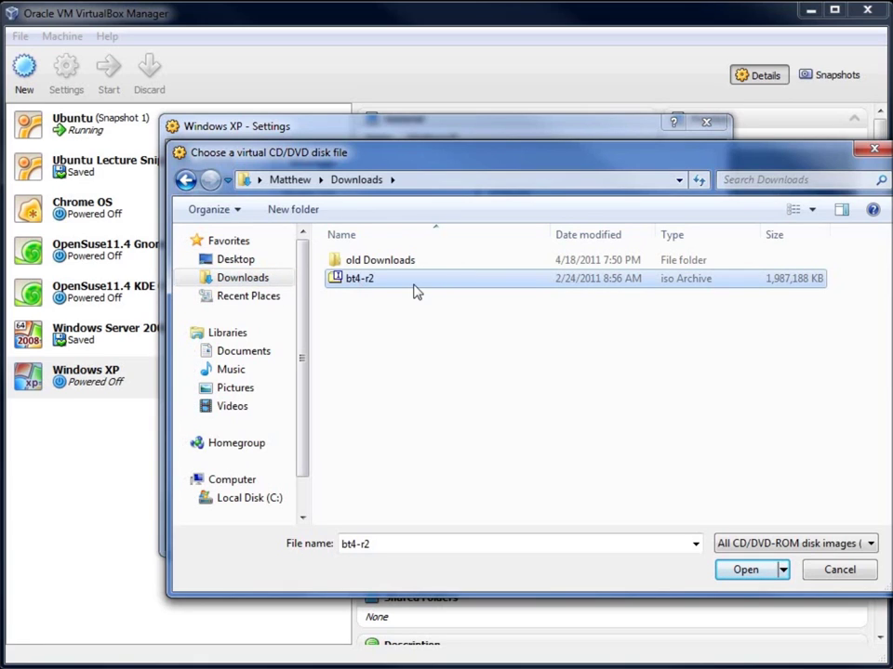
click(746, 573)
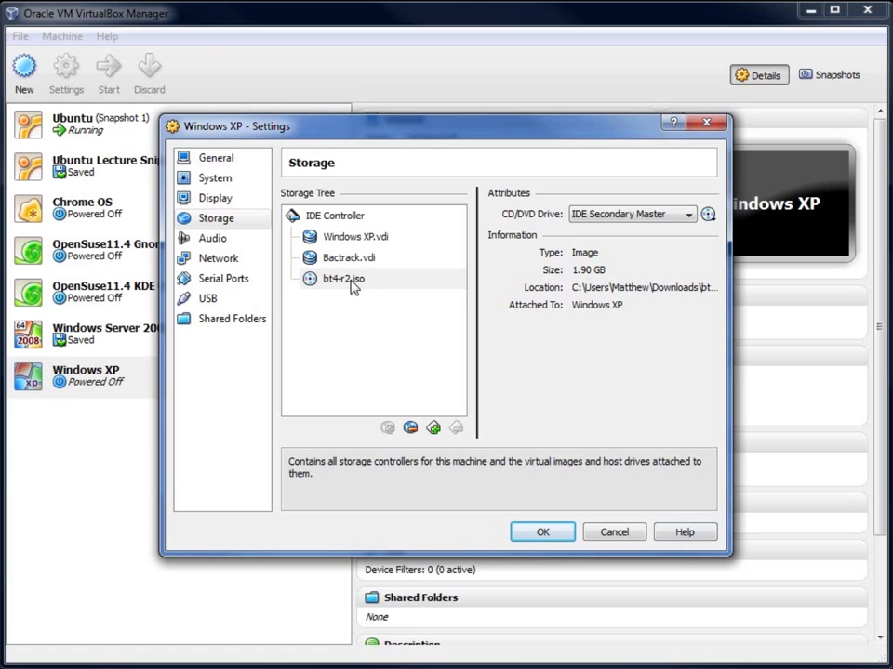
click(543, 535)
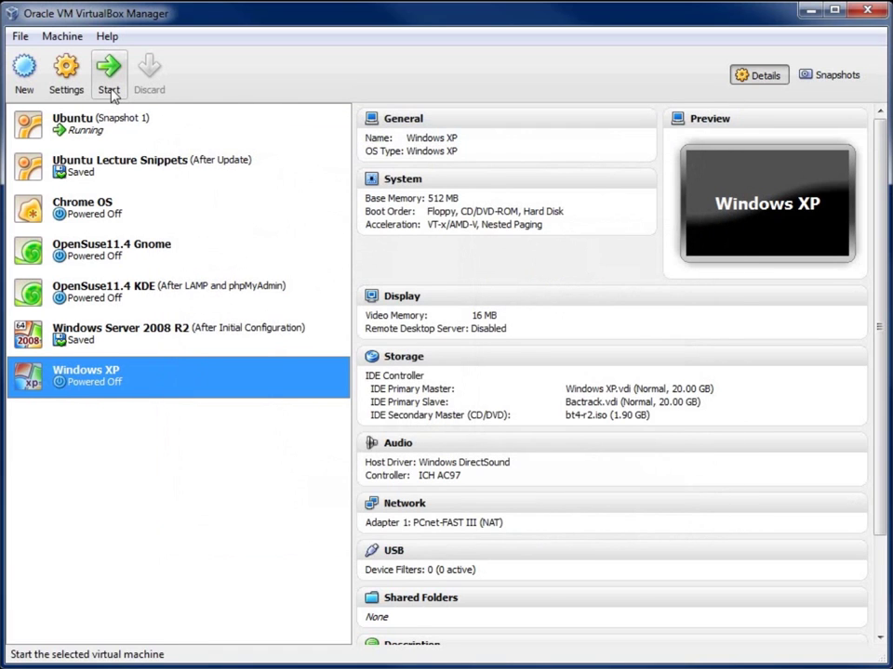
Step: Boot the default BackTrack entry and launch the graphical desktop with startx
click(110, 79)
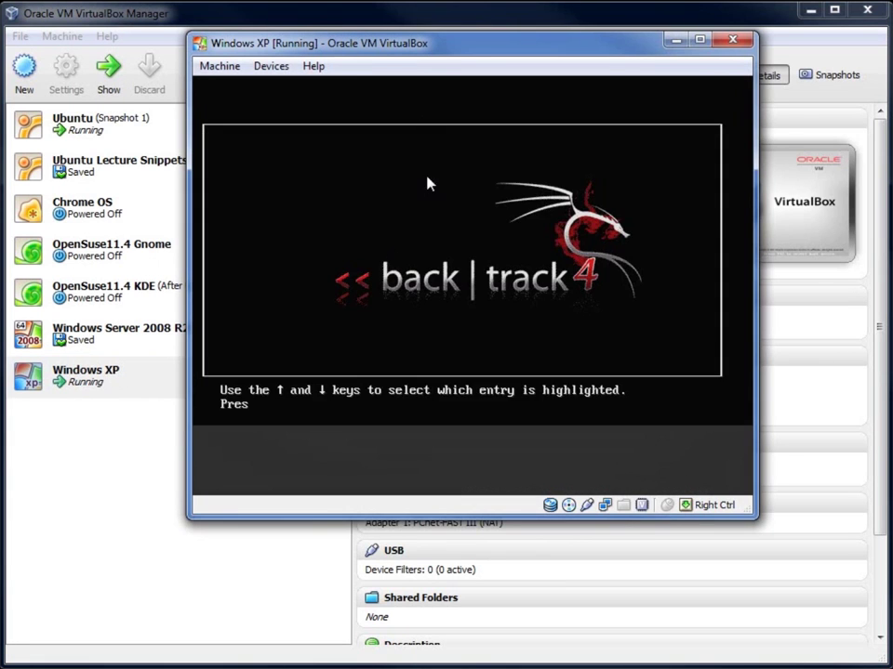
drag(474, 56, 434, 59)
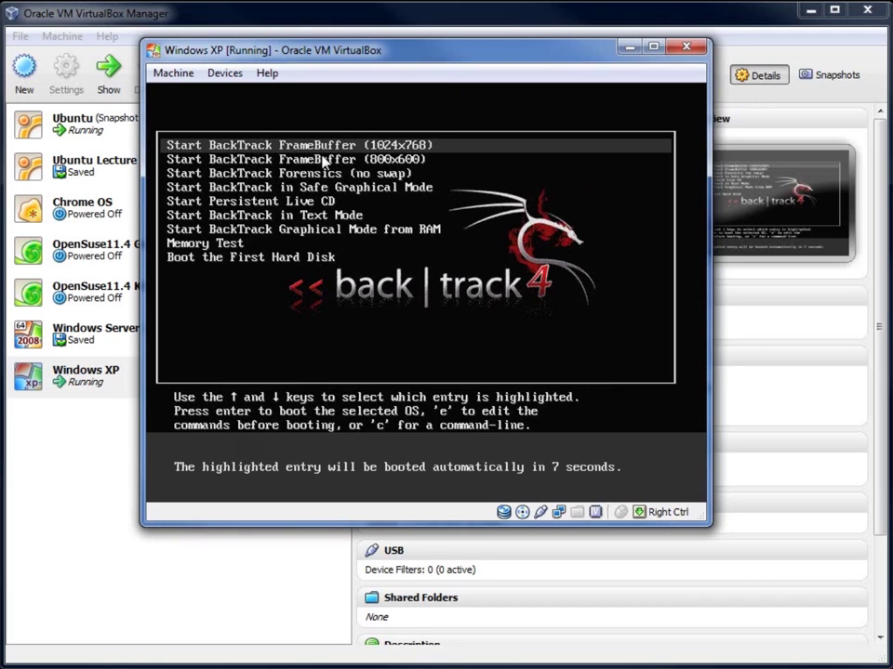
key(Return)
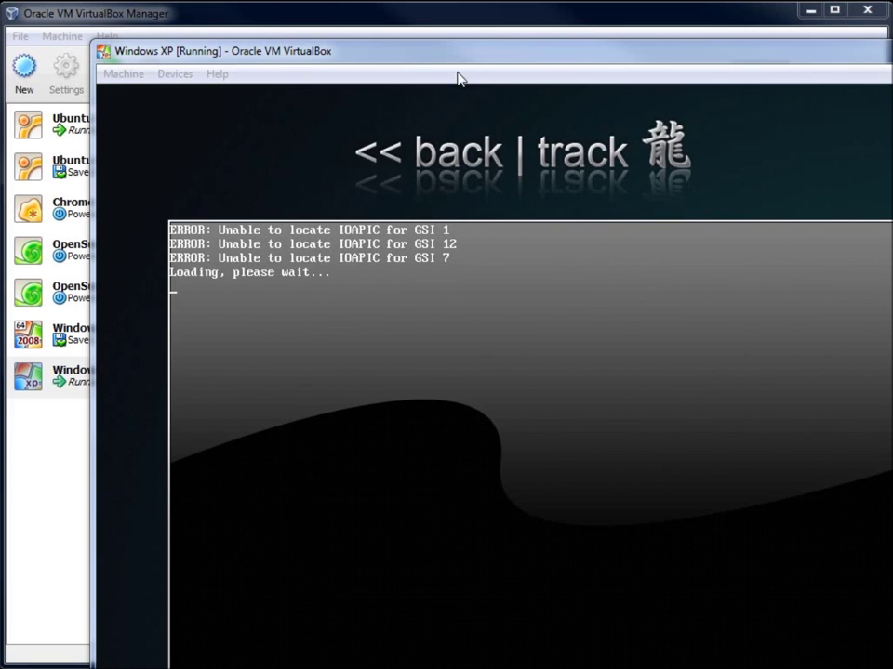
drag(486, 59, 381, 18)
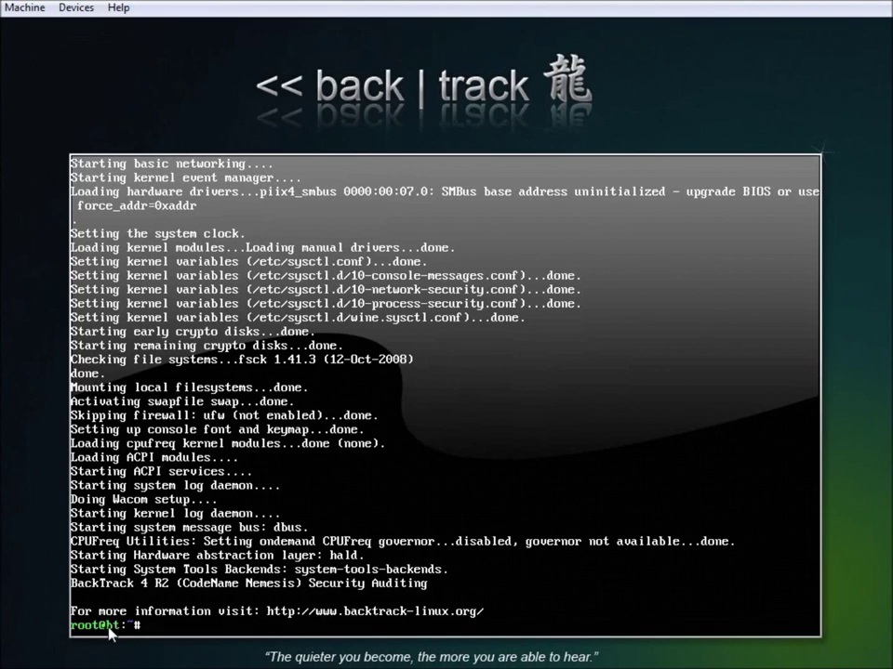
text(startx)
key(Return)
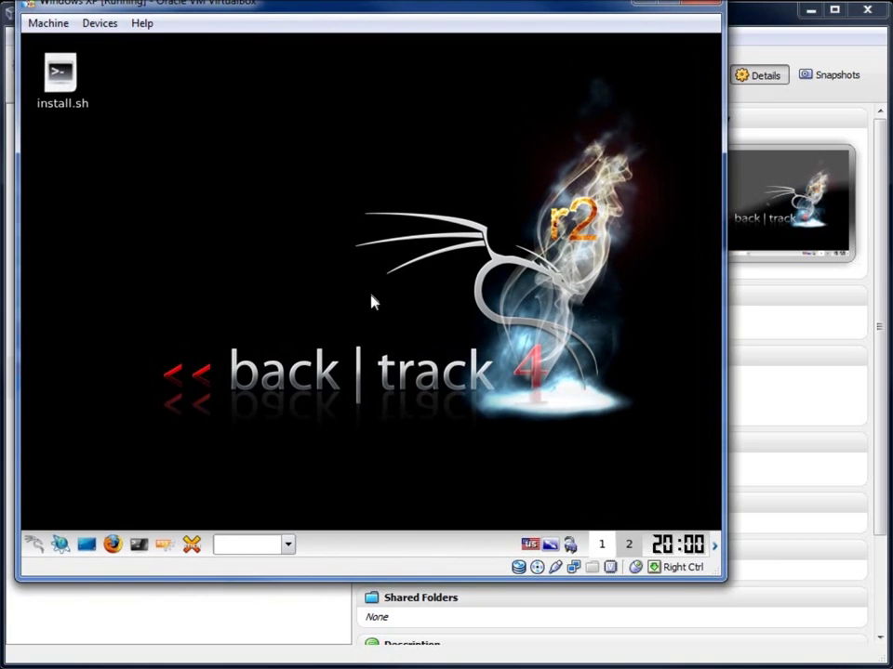
Step: Launch install.sh and keep the default location and USA keyboard layout to reach Prepare disk space
click(45, 83)
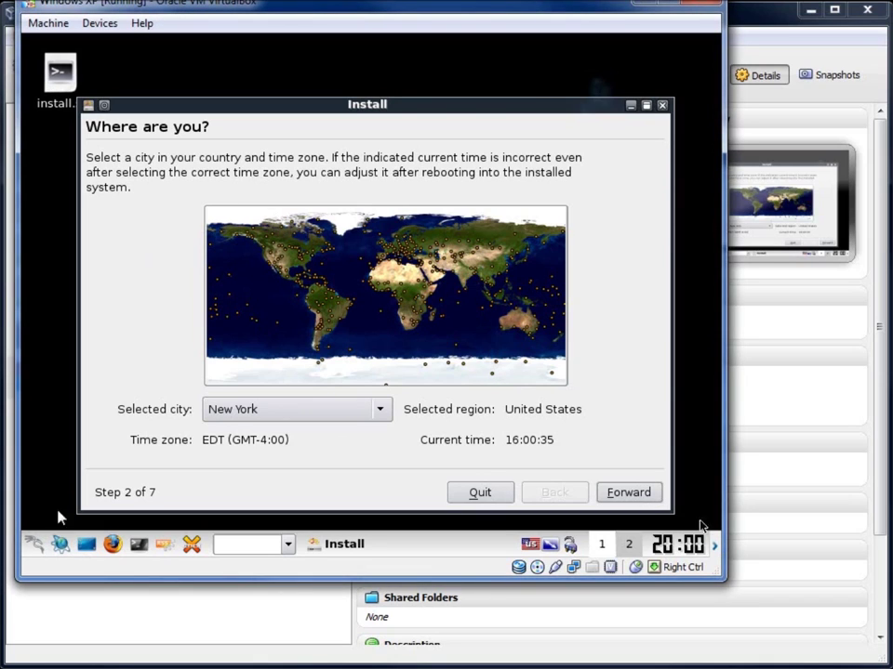
click(629, 492)
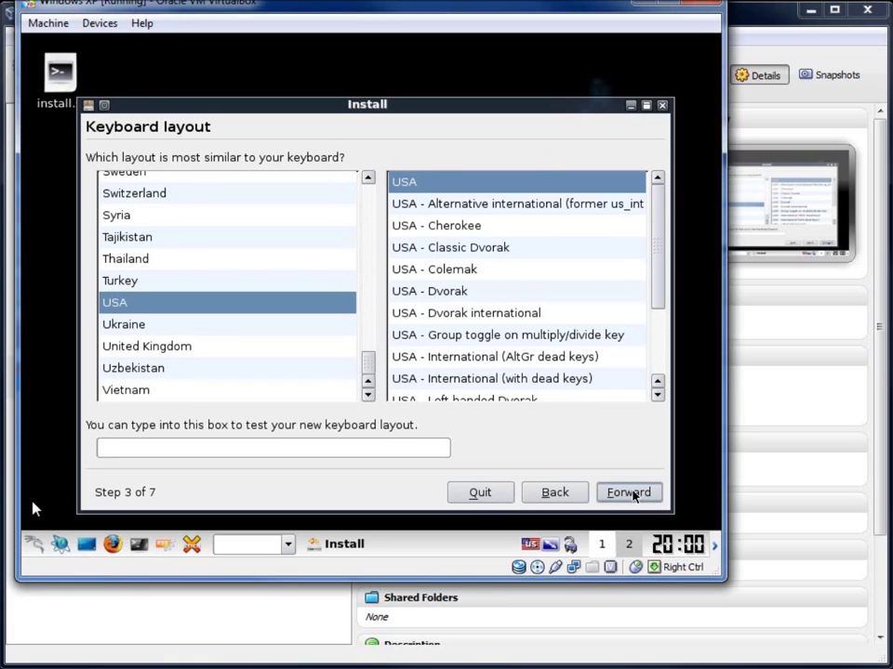
click(629, 493)
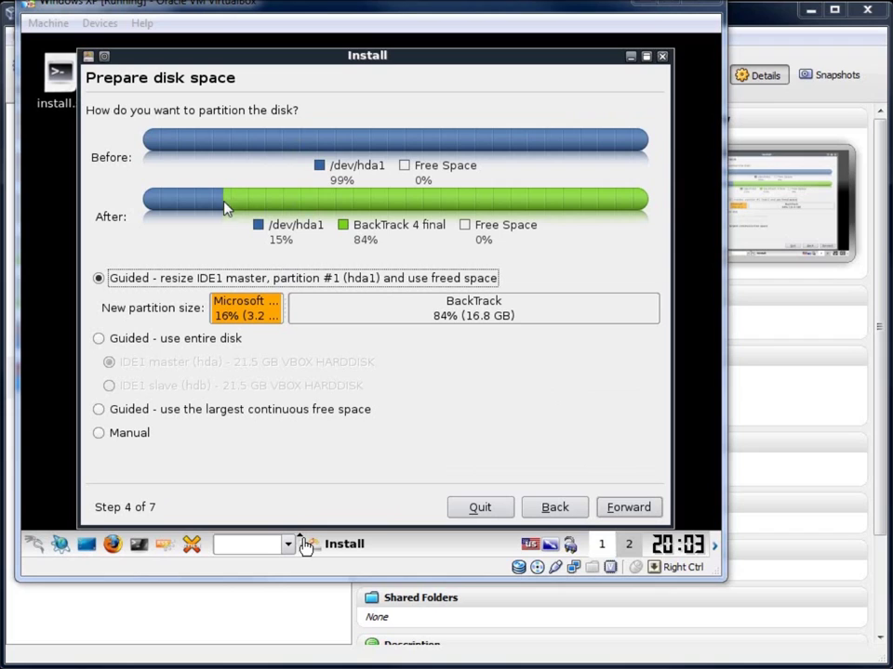
Step: Choose 'Guided - use entire disk' on IDE1 slave (hdb) and continue to Ready to install
click(100, 340)
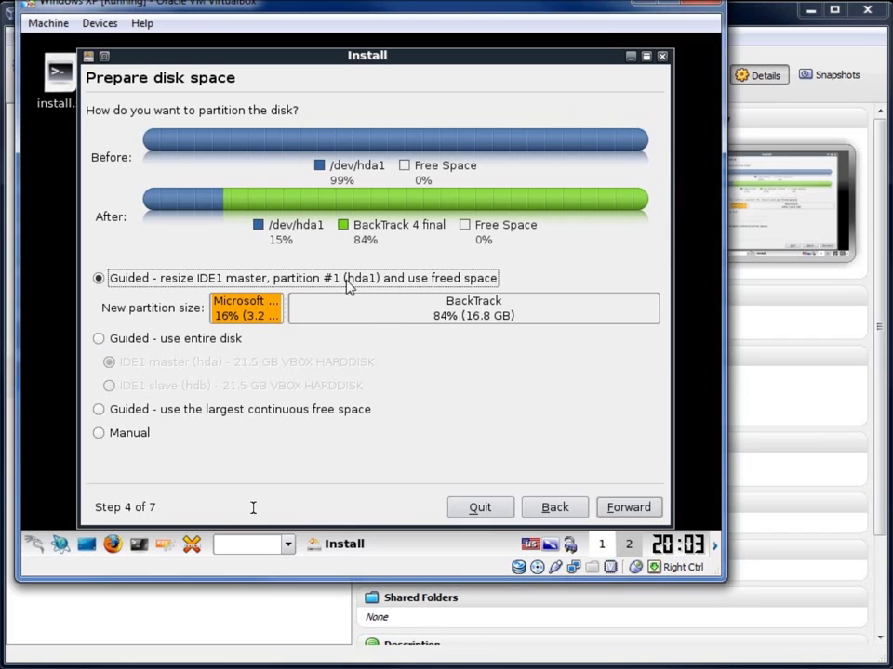
click(99, 339)
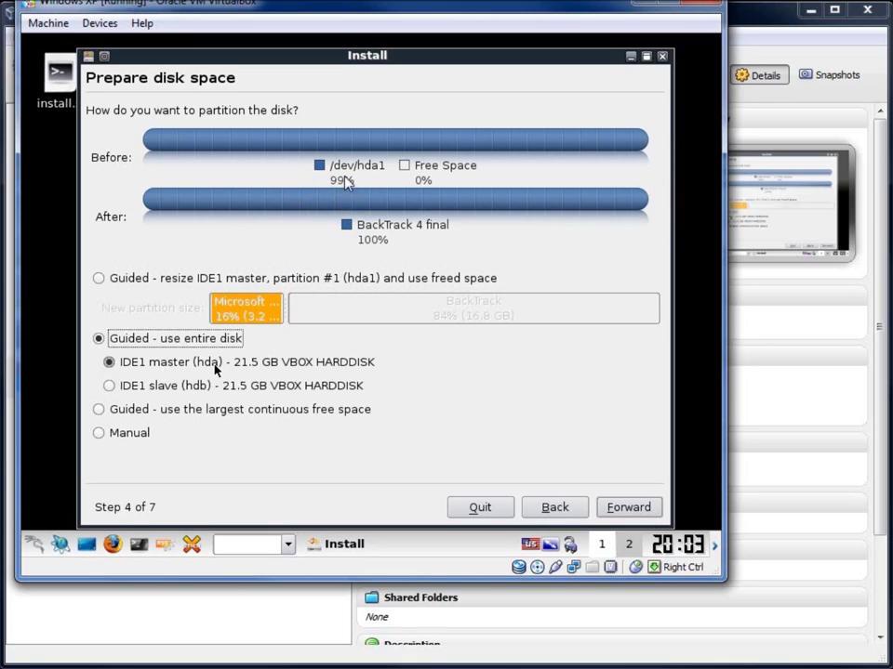
click(109, 387)
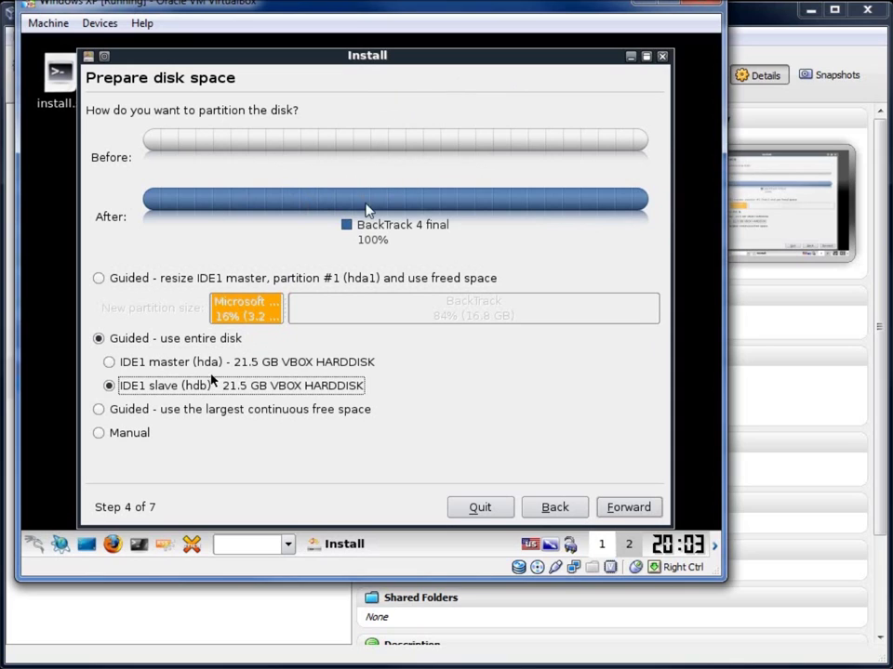
click(629, 509)
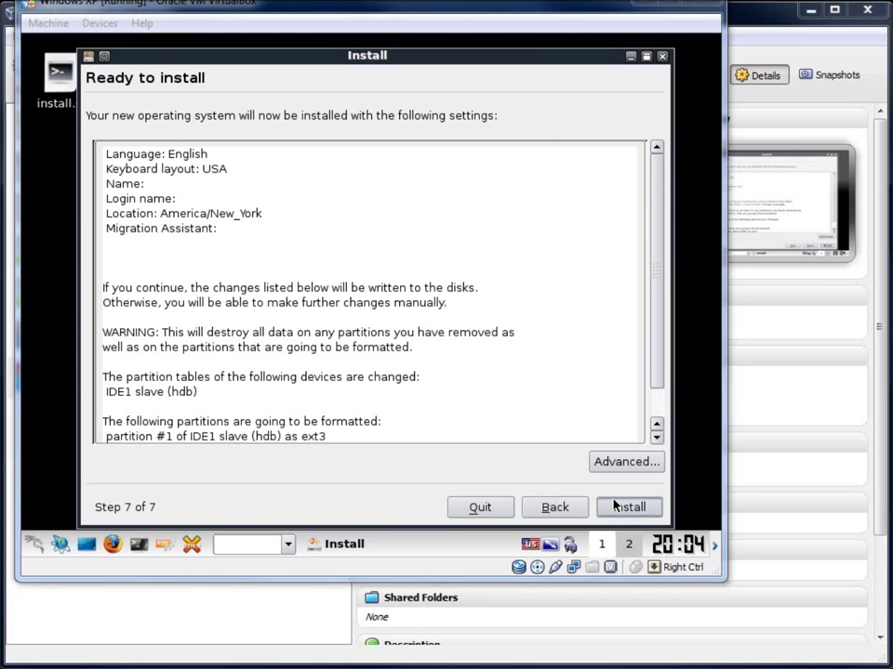
Step: Install BackTrack and choose Restart now when the Installation complete dialog appears
click(619, 509)
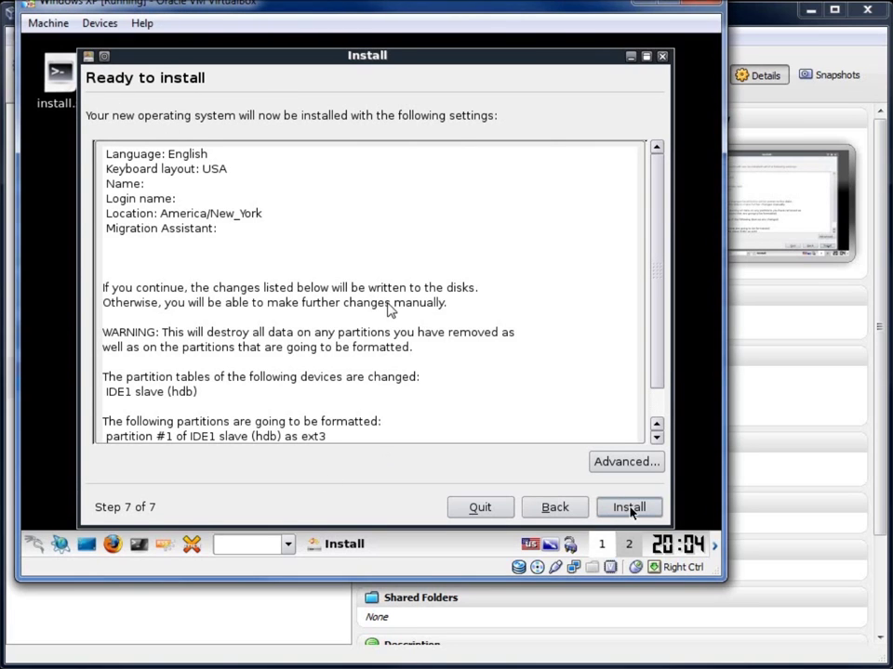
click(630, 508)
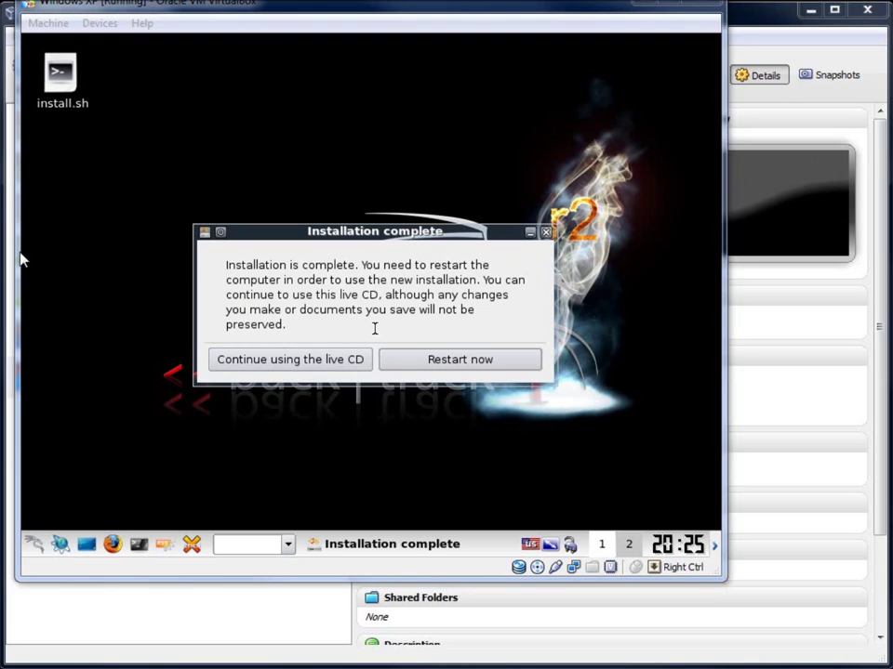
click(433, 325)
click(443, 362)
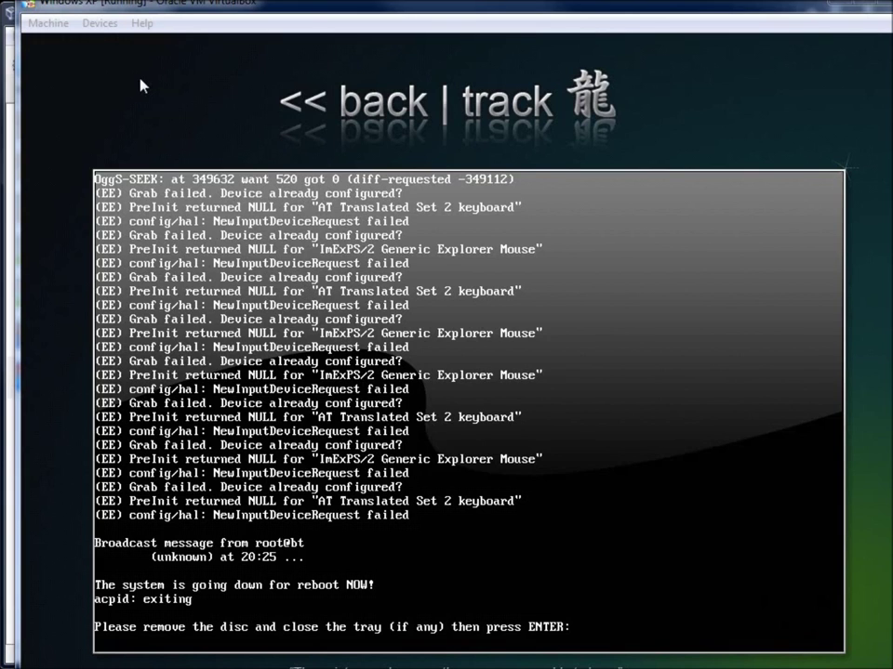
Step: Force-unmount bt4-r2.iso from the VM's CD/DVD drive and confirm the reboot prompt
click(99, 25)
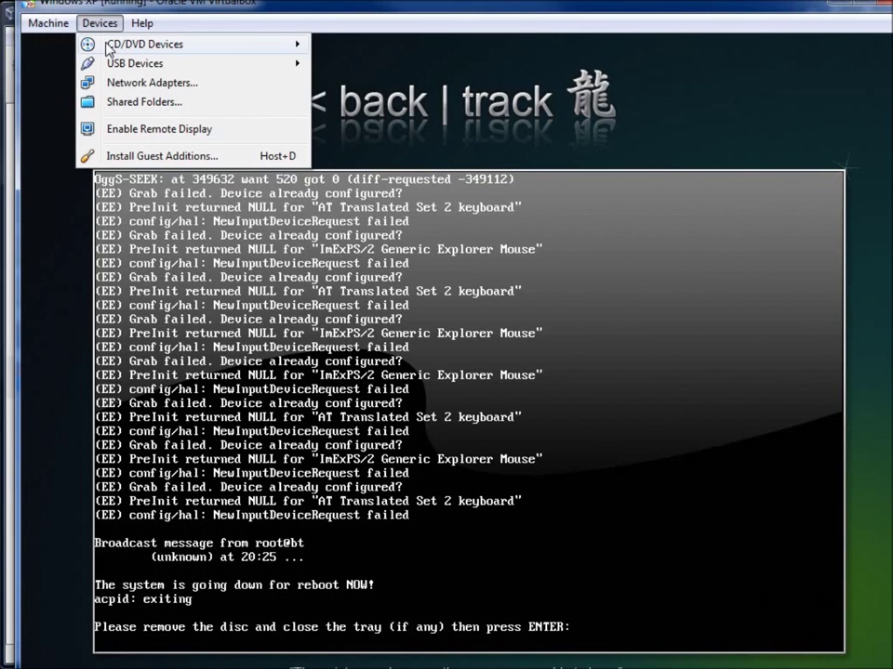
mouse_move(84, 42)
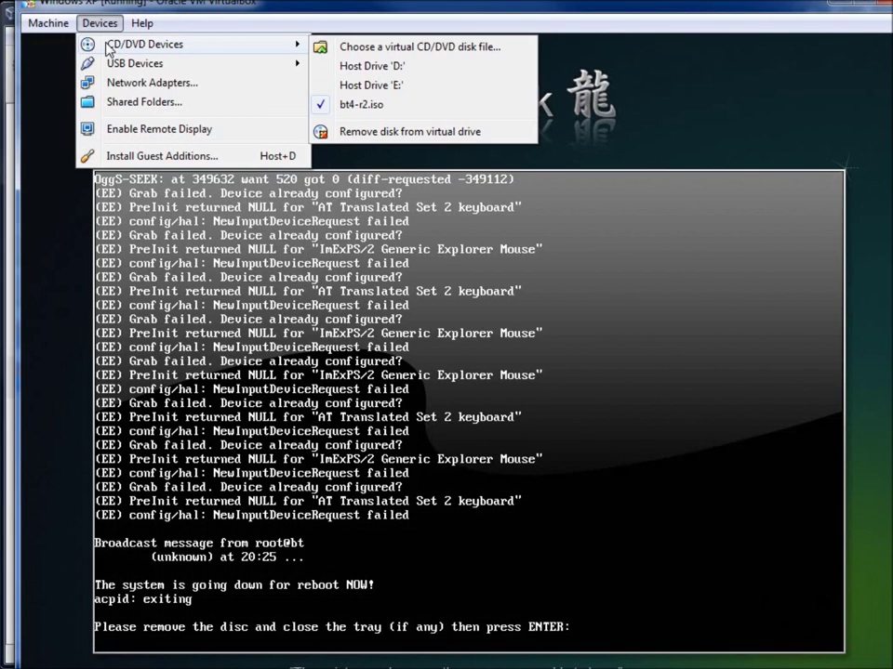
click(327, 106)
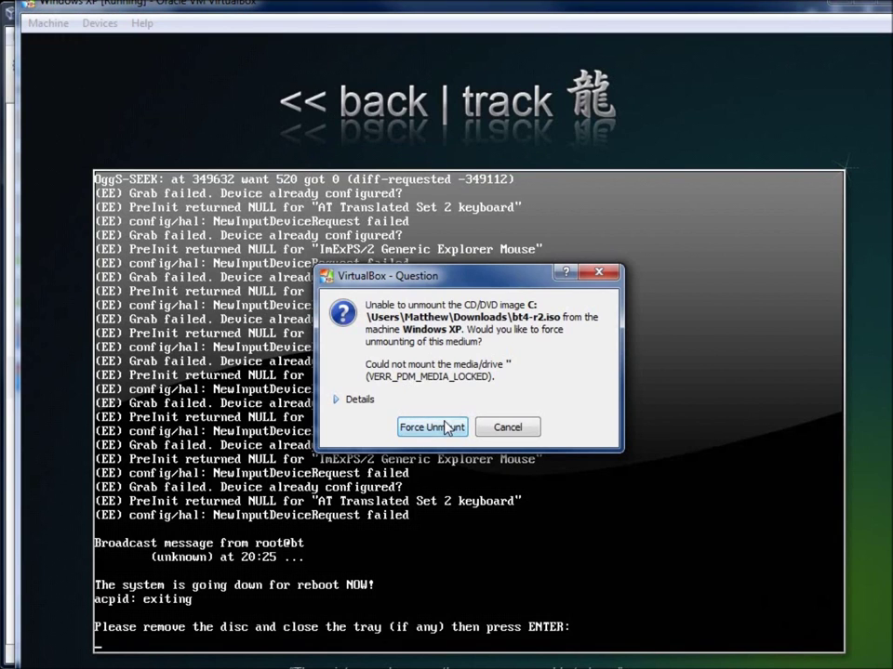
click(432, 426)
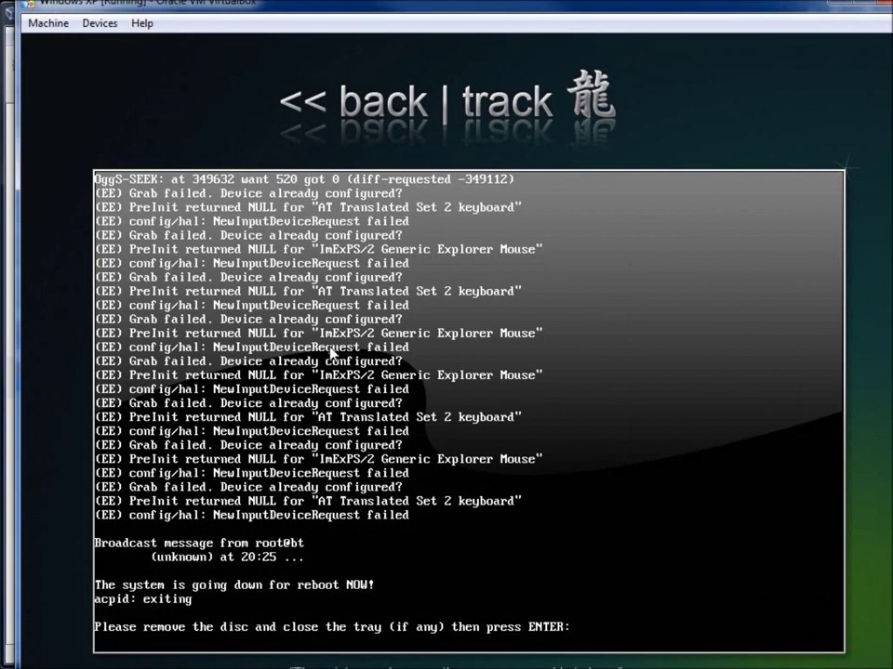
key(Return)
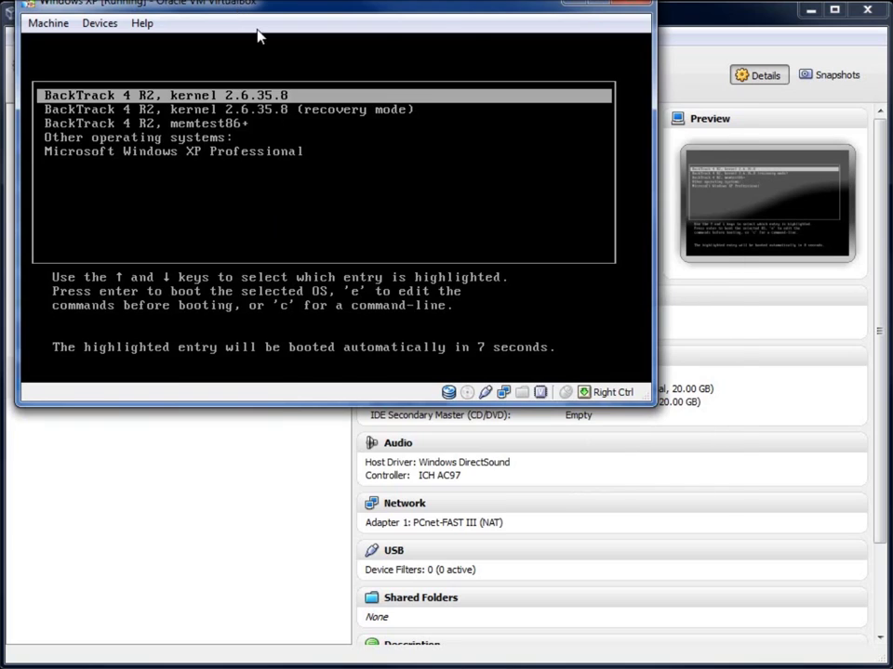
Step: Log in to the booted BackTrack console as root, then start the graphical desktop with startx
drag(235, 11, 310, 105)
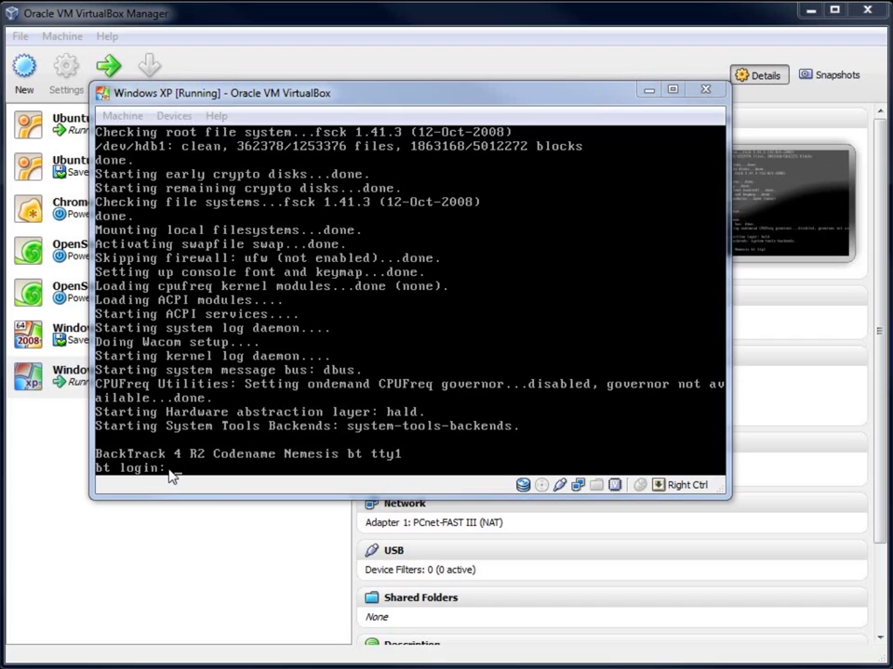
click(412, 307)
text(root)
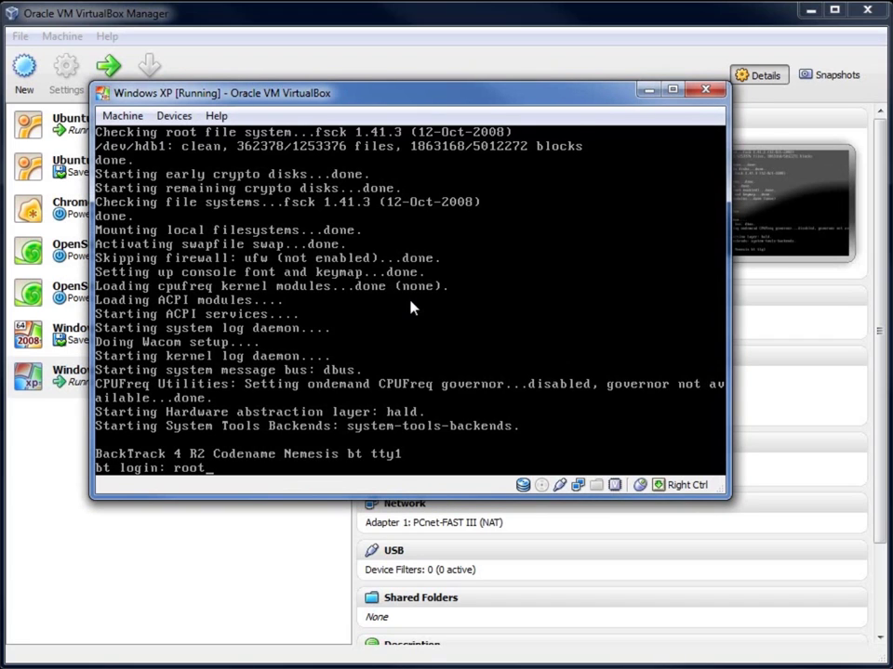
key(Return)
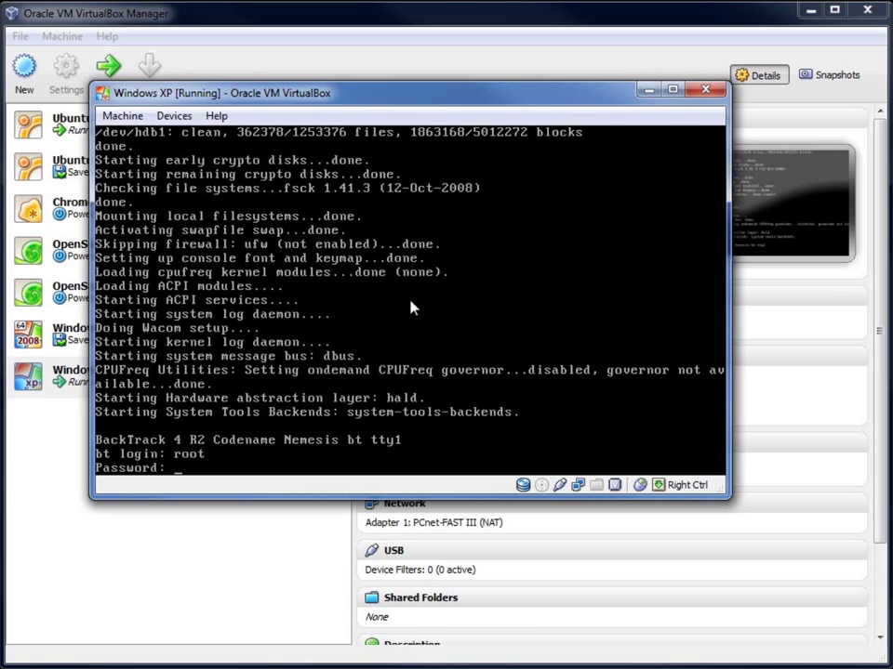
key(Return)
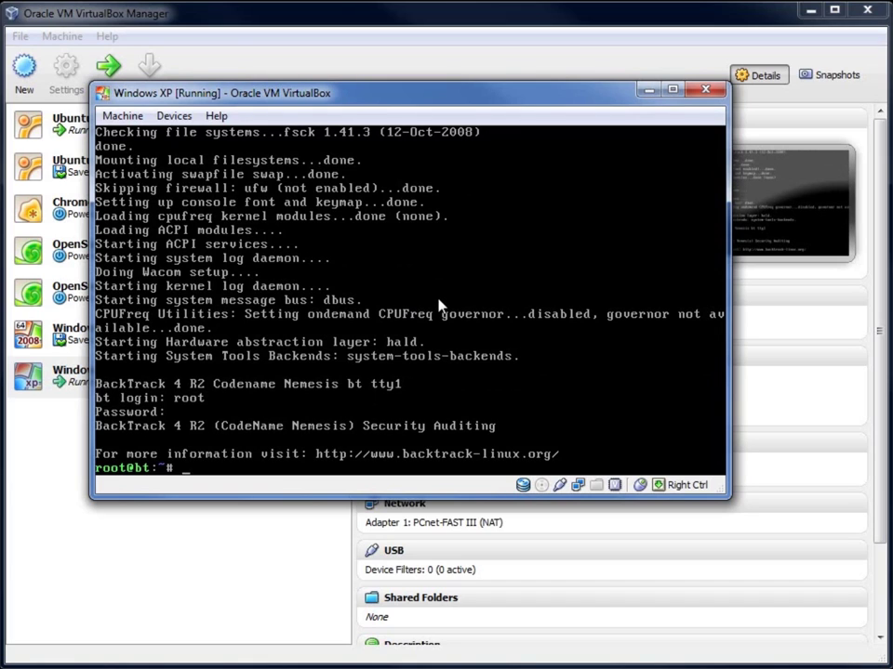
text(startx)
key(Return)
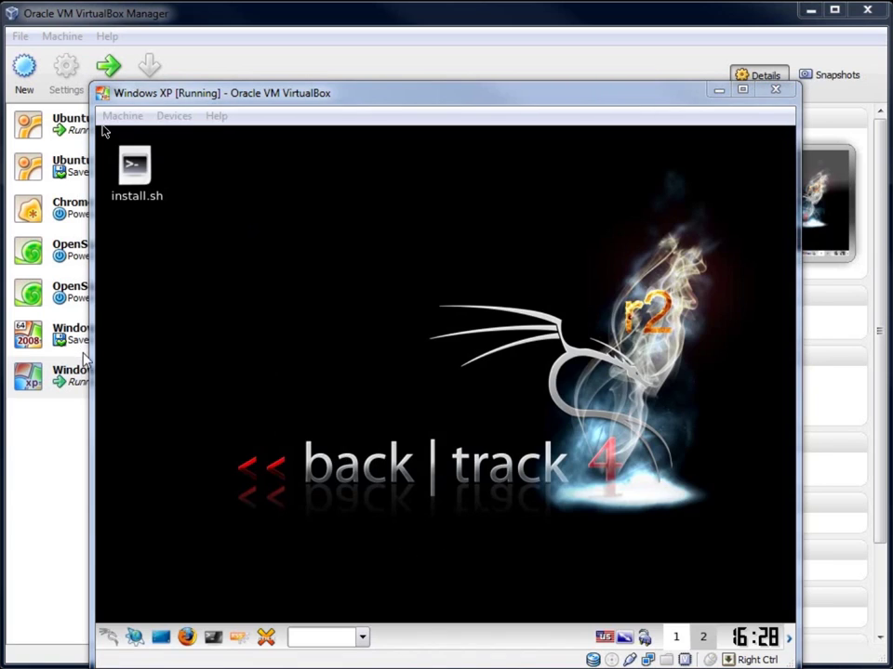
Step: Run fdisk -l in Konsole and review the hda and hdb partition tables
click(105, 132)
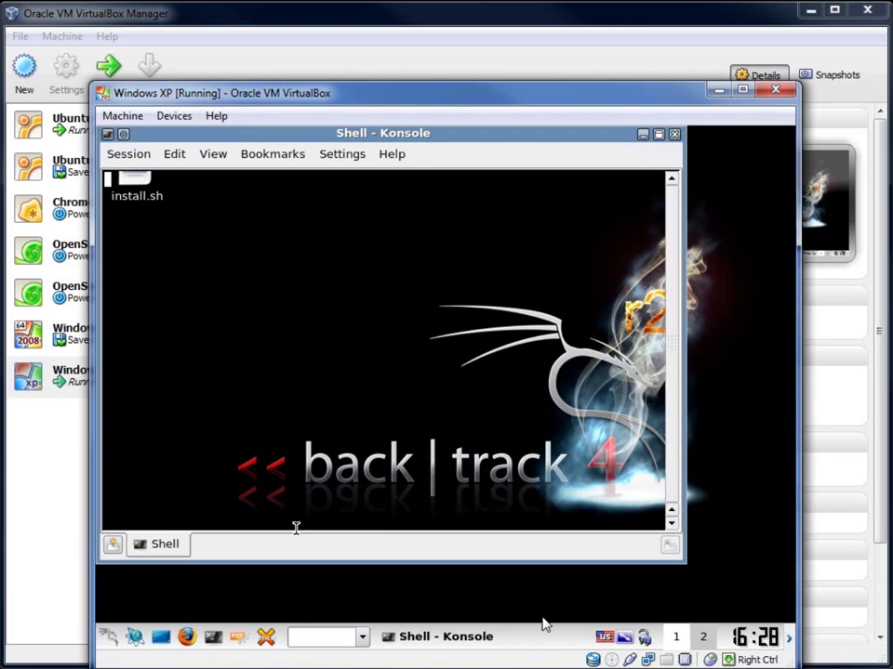
text(fdisk -l)
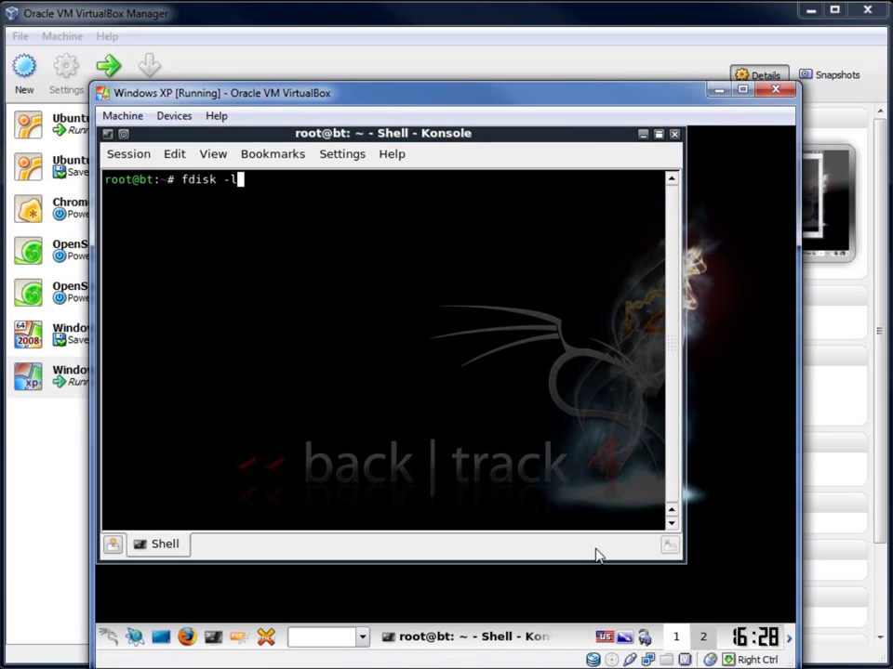
key(Return)
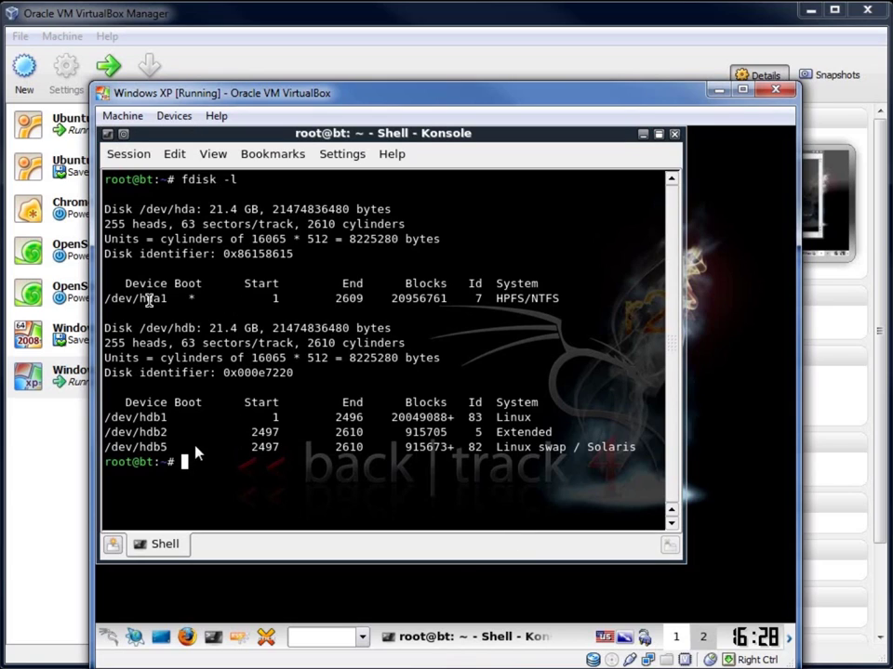
drag(146, 298, 174, 297)
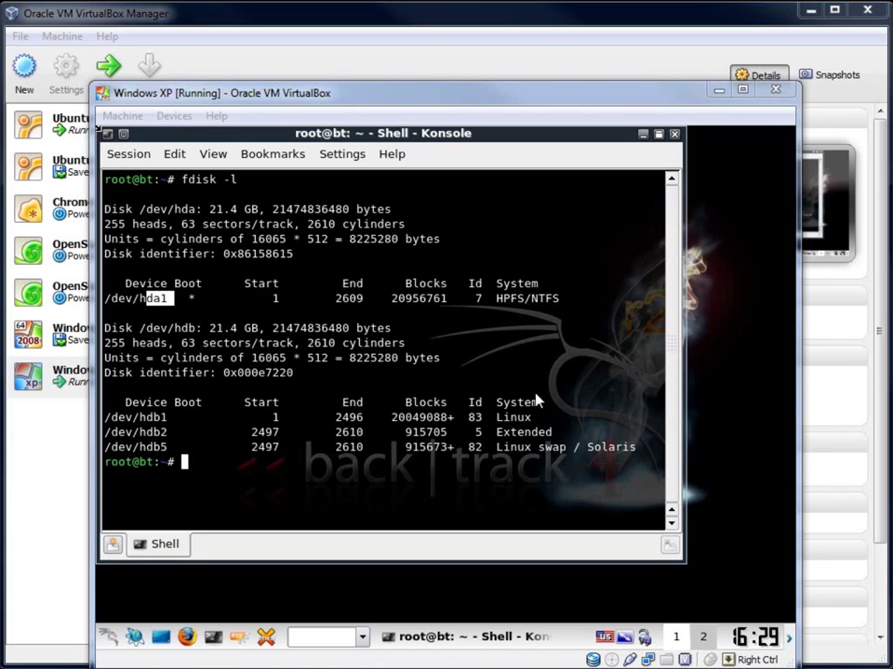
Step: Close Konsole and open a fresh terminal to begin a new command
click(649, 247)
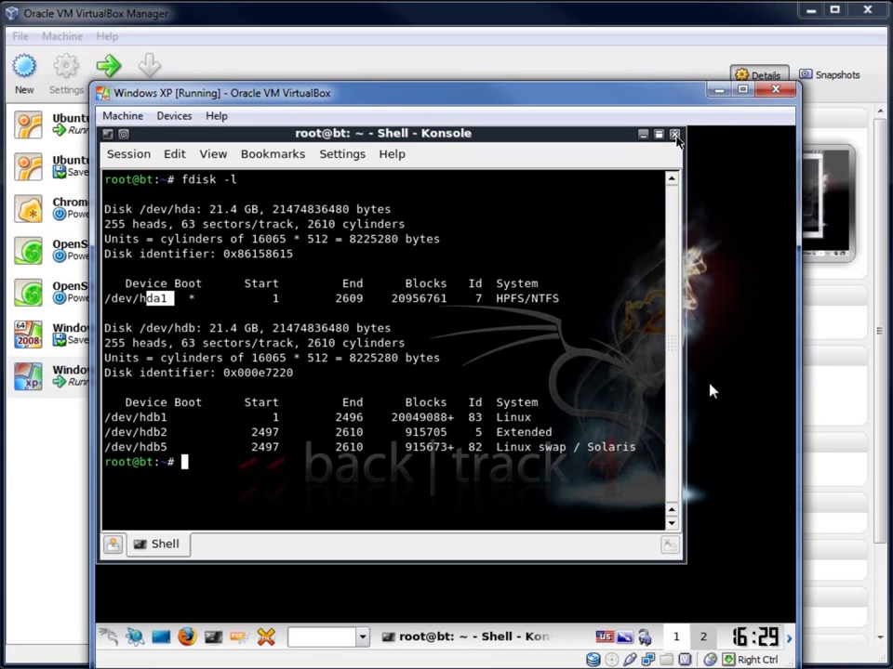
key(ctrl+d)
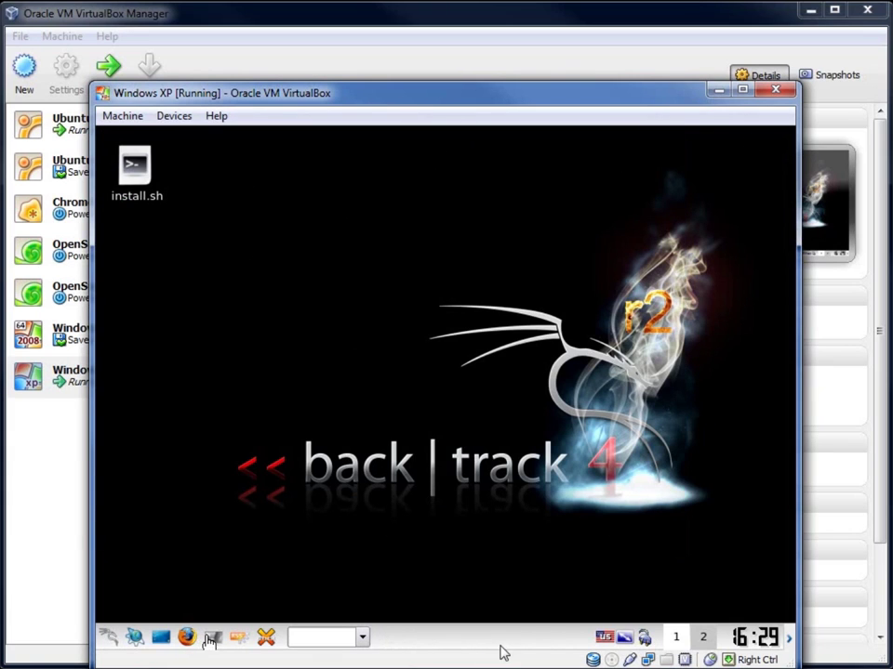
key(ctrl+alt+t)
text(re)
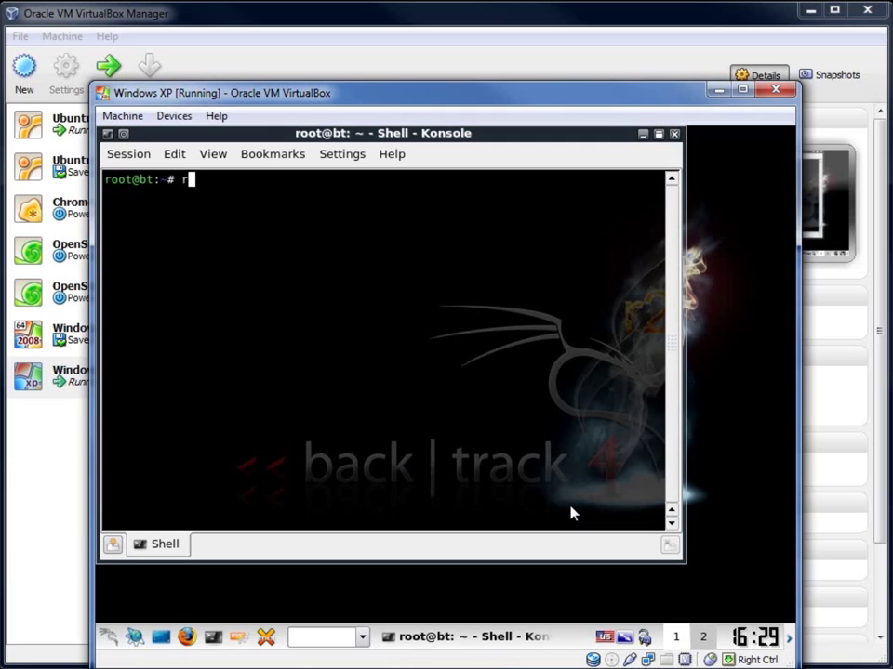